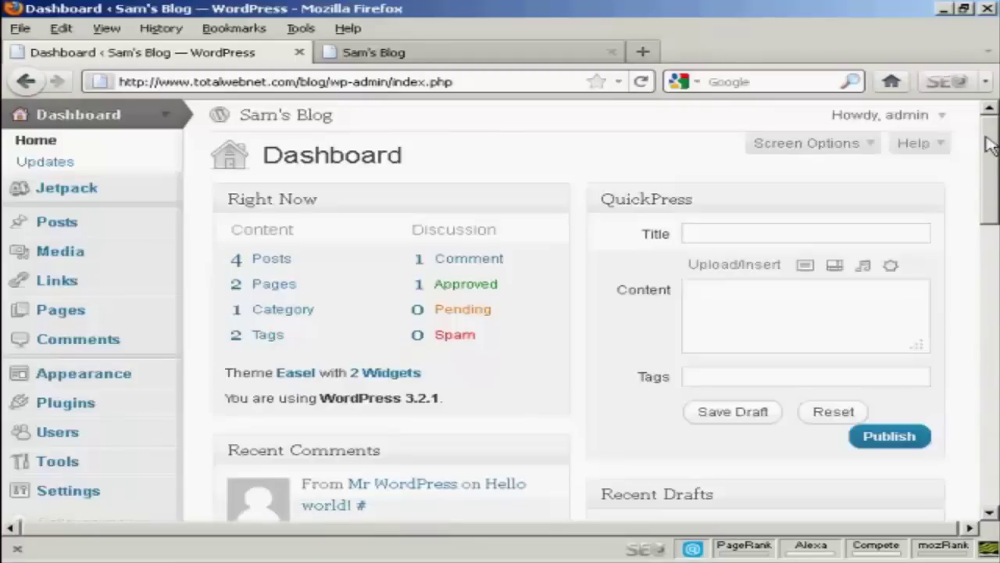
Open All Users, which lists the single admin account with 4 posts.
drag(991, 145, 991, 199)
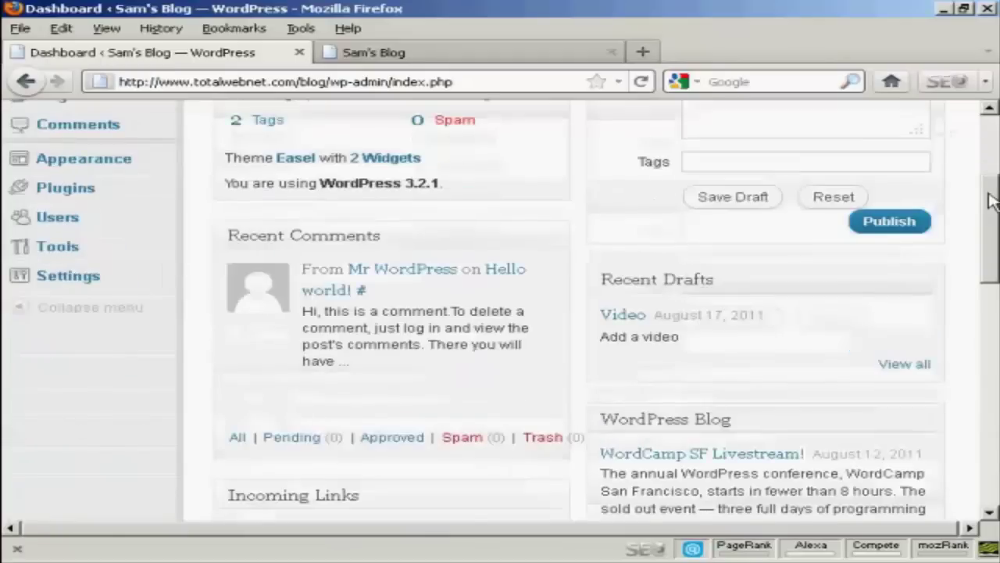
click(58, 219)
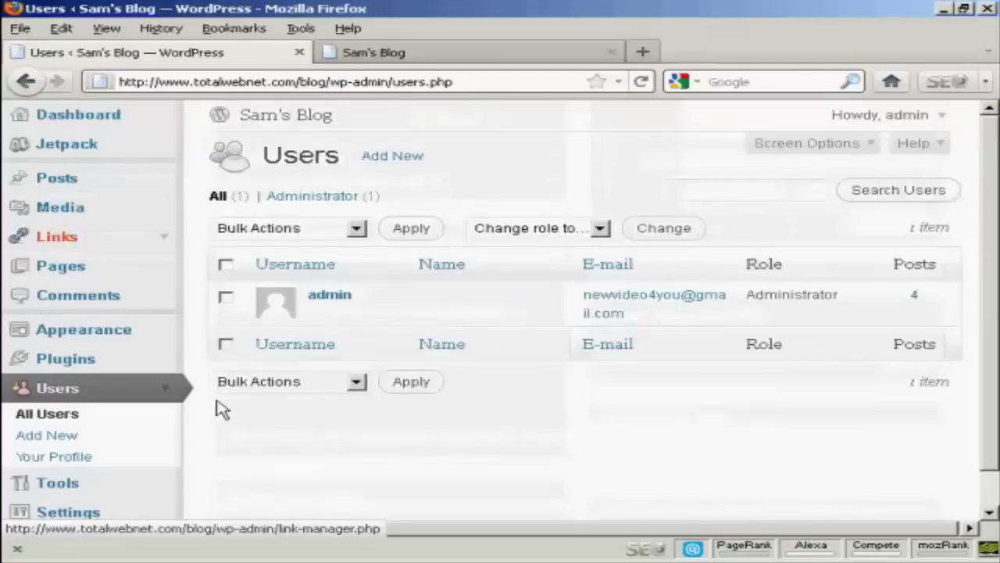
scroll(125, 395, down, 1)
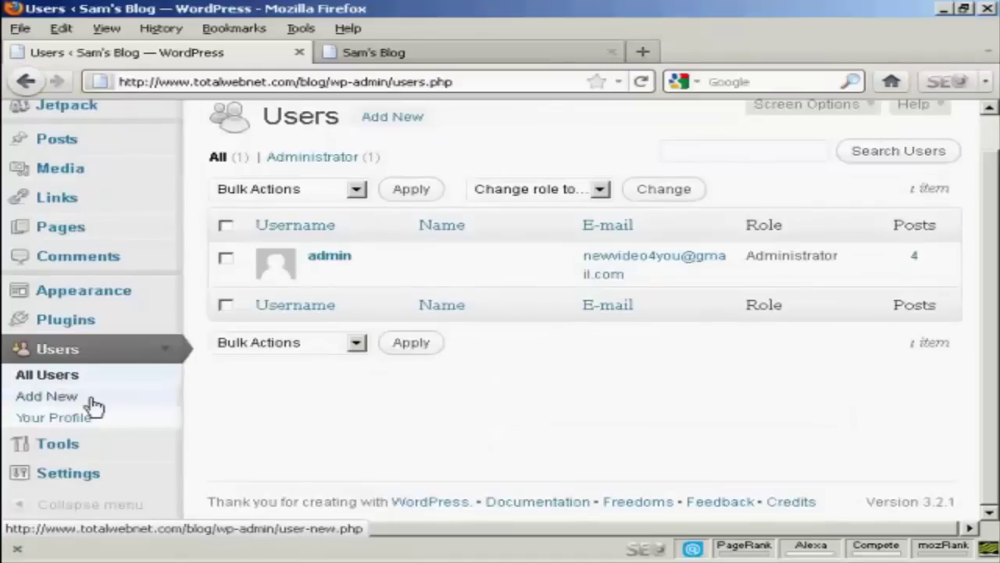
Start an Add New User form and enter the new user's username, e-mail, first and last name.
click(47, 400)
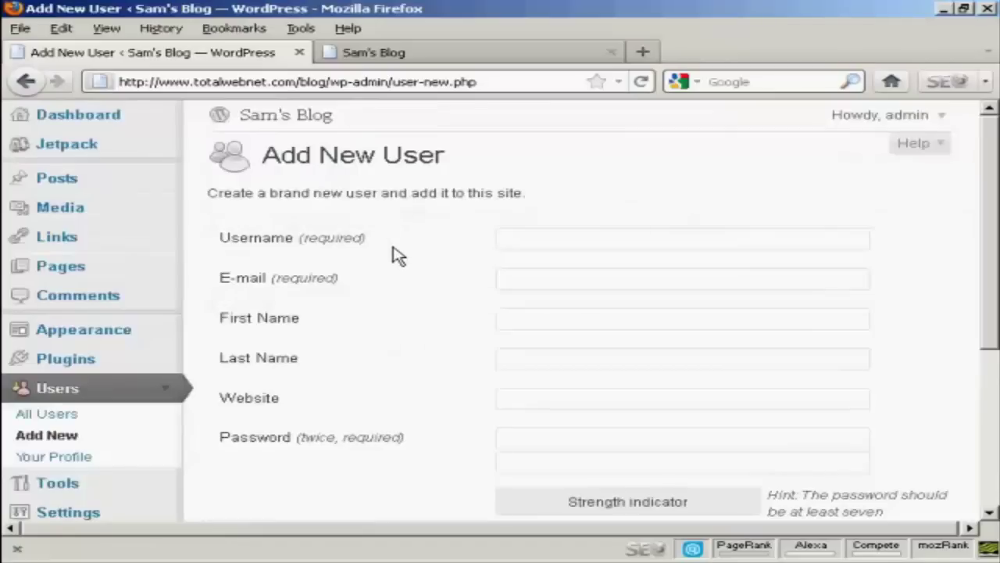
click(350, 244)
text(Fred)
click(520, 277)
text(fred)
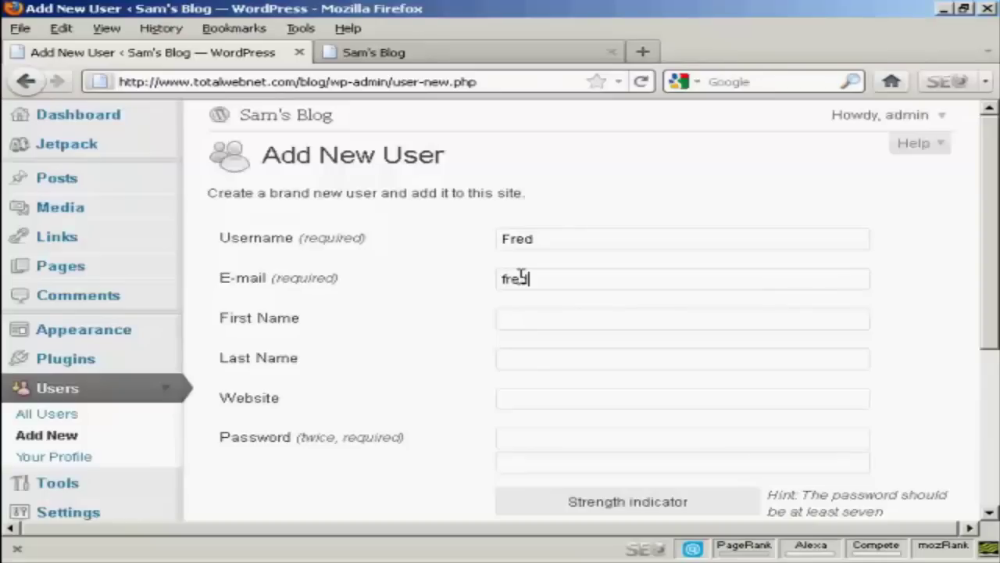
text(@yoursi)
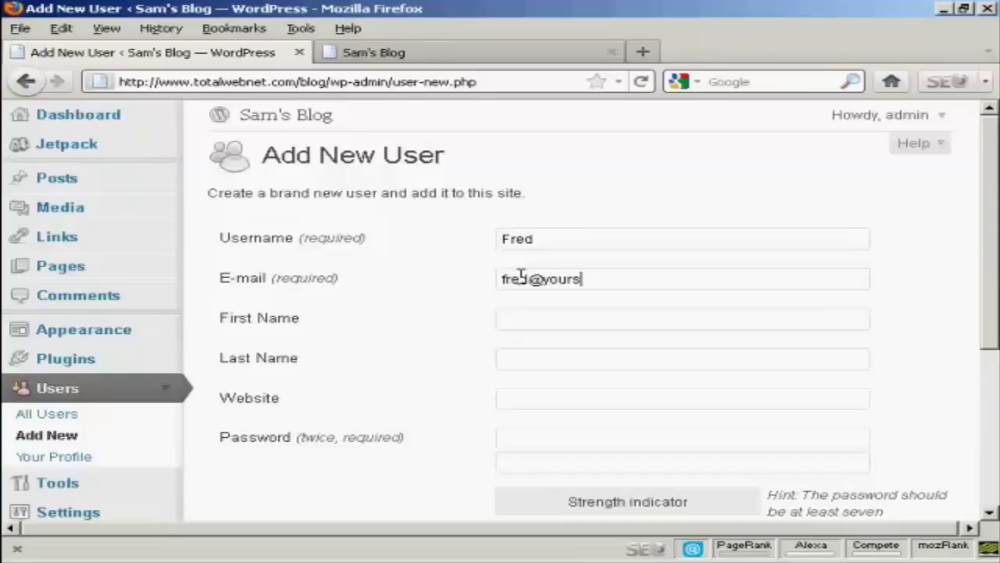
text(te.com)
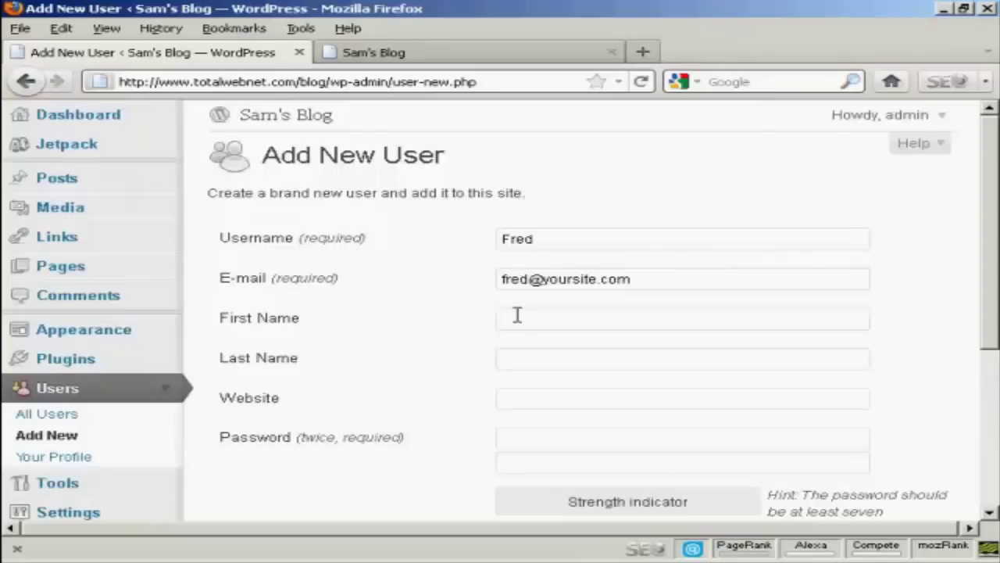
click(574, 317)
click(531, 359)
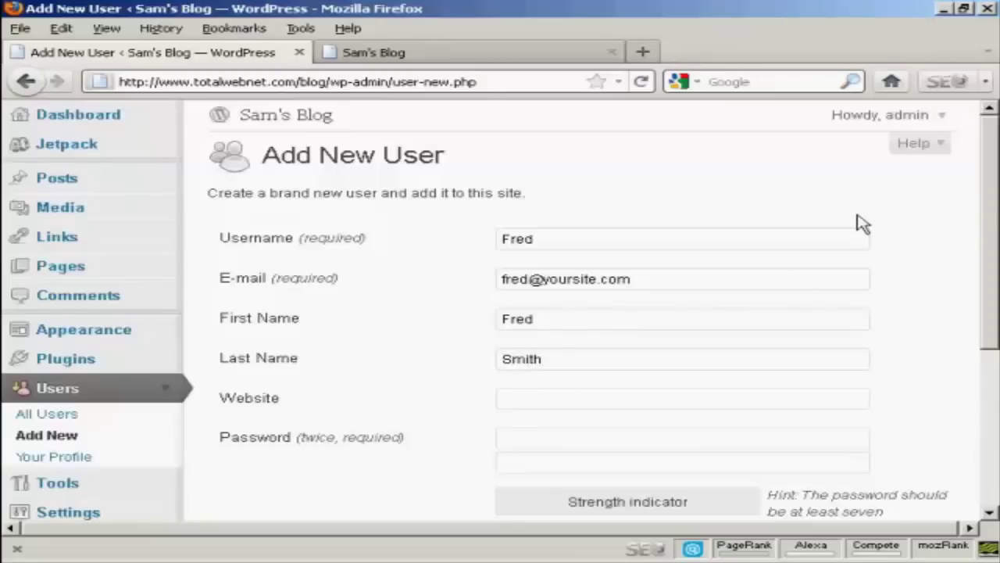
Enter the new user's password in both password boxes so it rates Medium strength.
drag(996, 205, 996, 283)
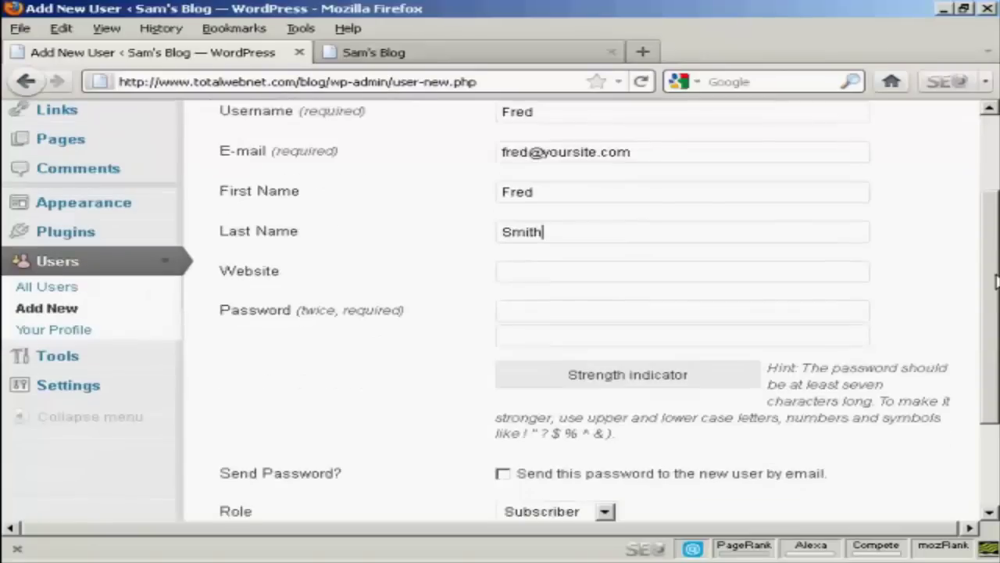
click(516, 311)
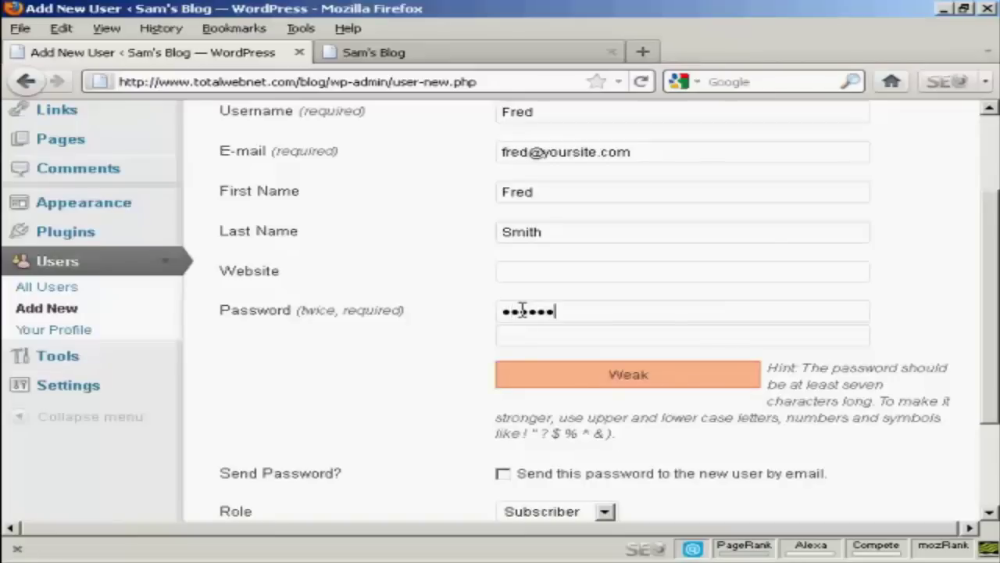
click(524, 333)
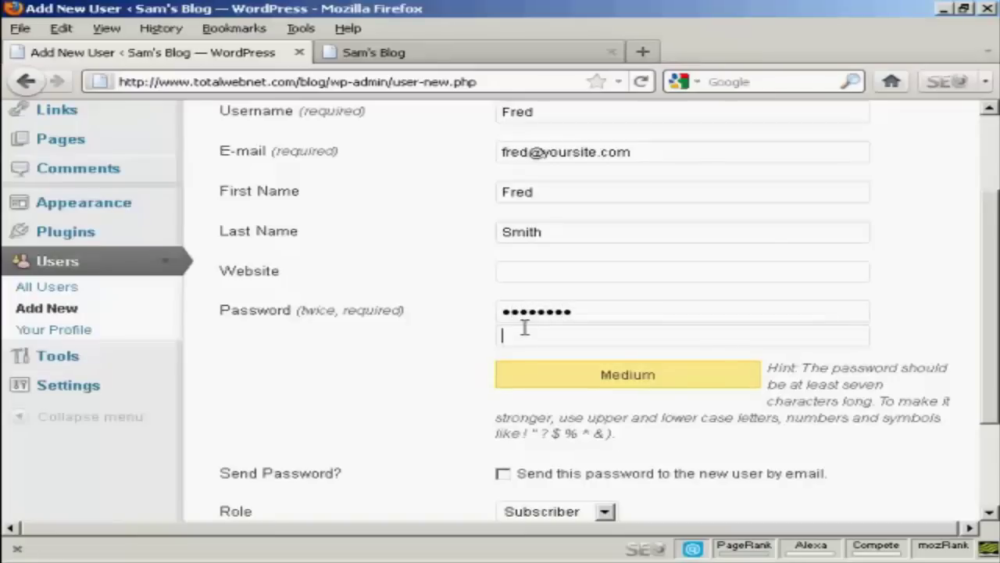
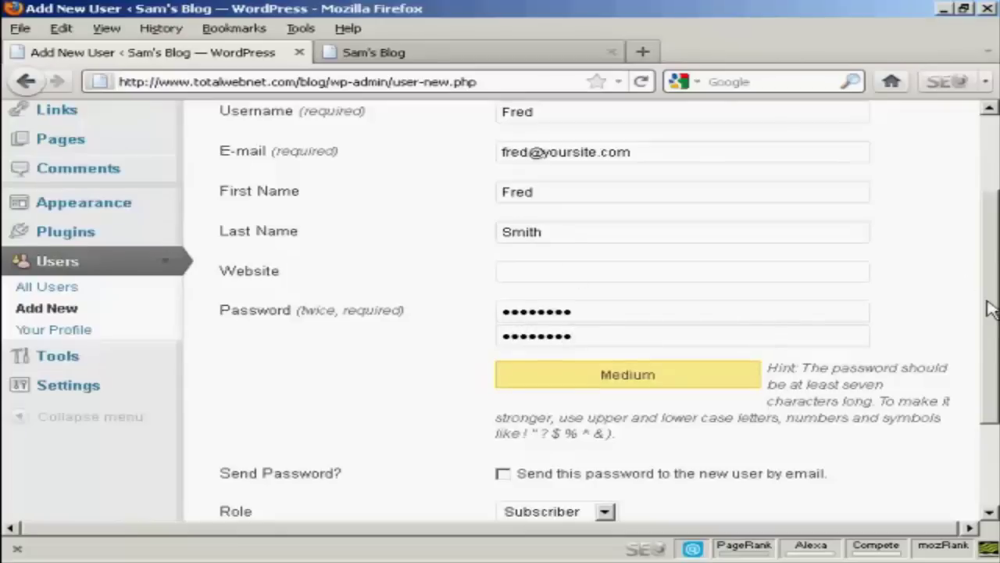
scroll(989, 336, down, 2)
scroll(989, 338, down, 1)
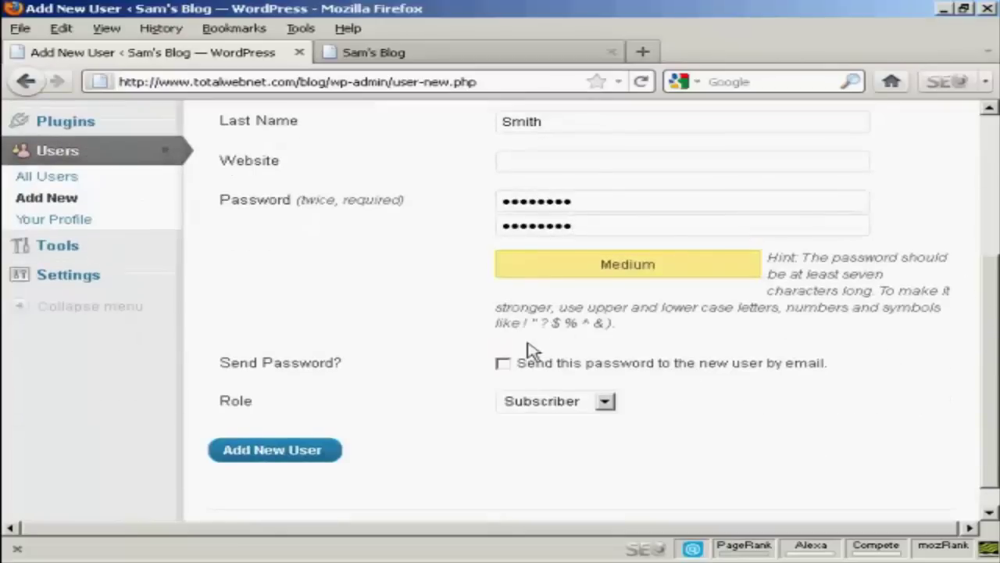
Tick the Send Password checkbox and drop down the Role list.
click(503, 367)
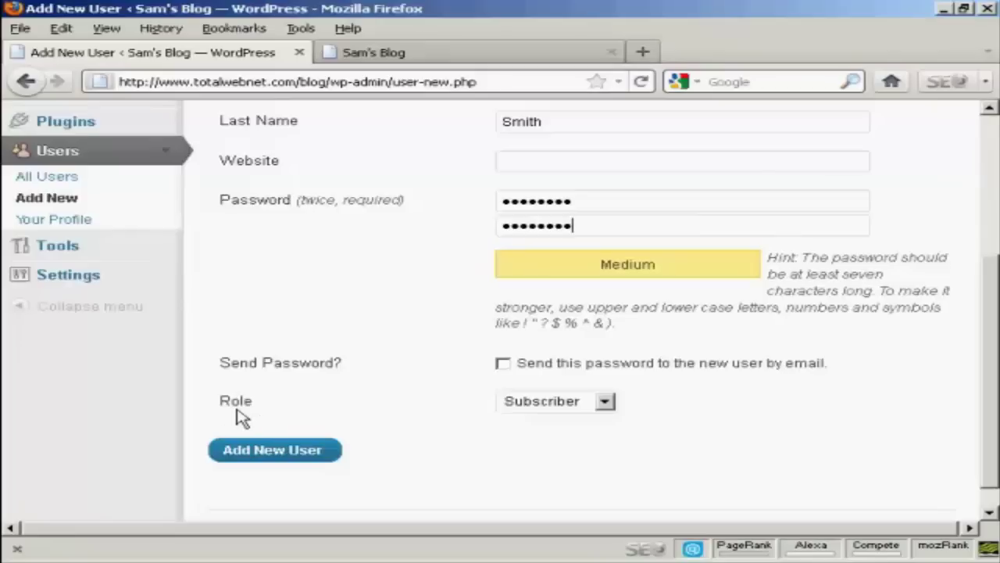
click(606, 401)
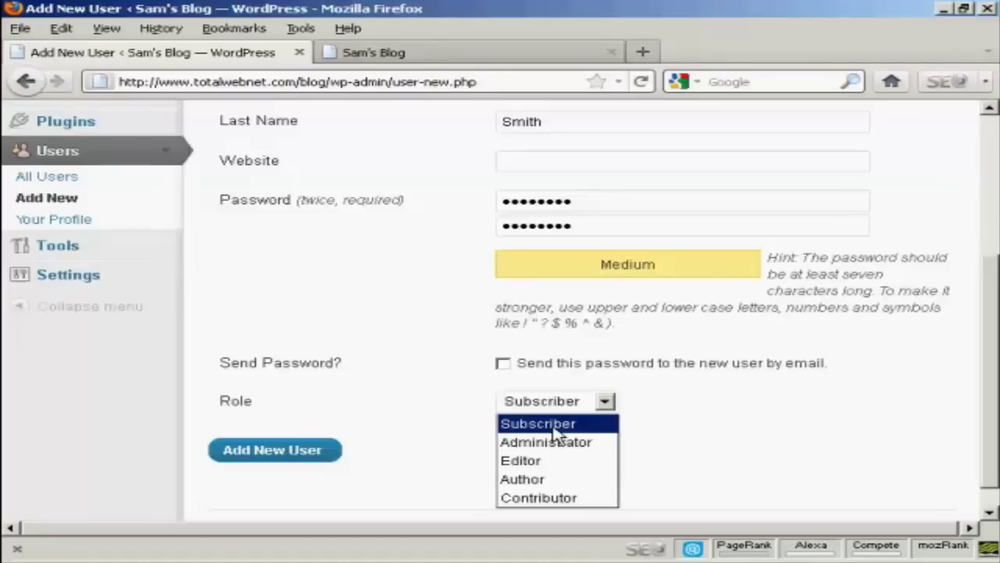
Choose the Author role and submit Add New User.
click(554, 479)
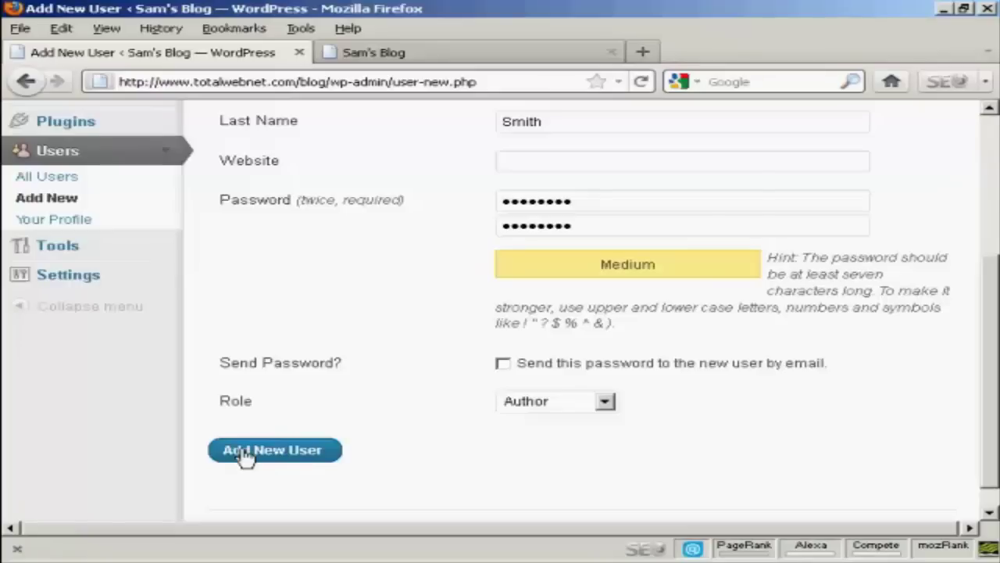
click(286, 457)
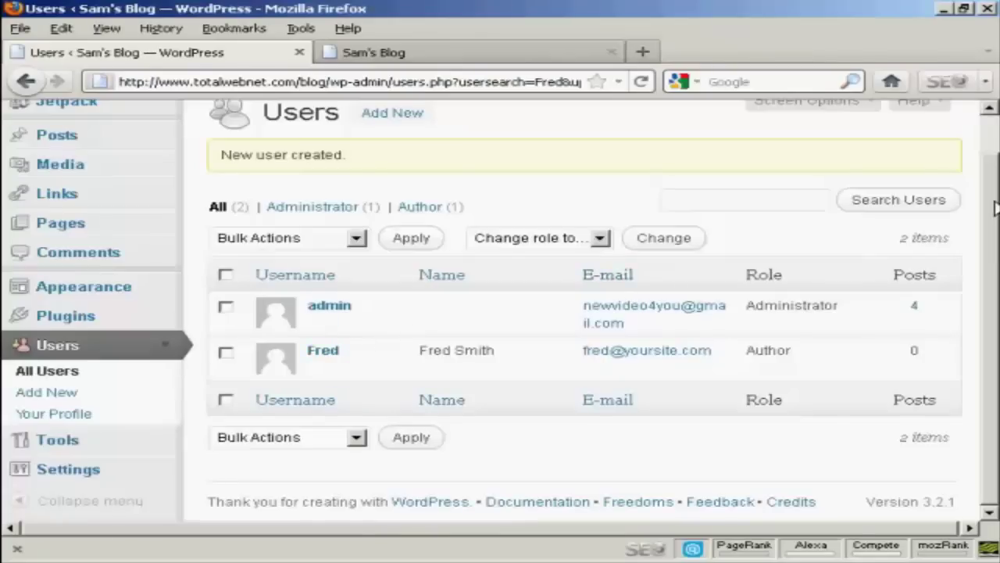
Log out of the admin account from the Howdy, admin menu.
scroll(926, 243, up, 1)
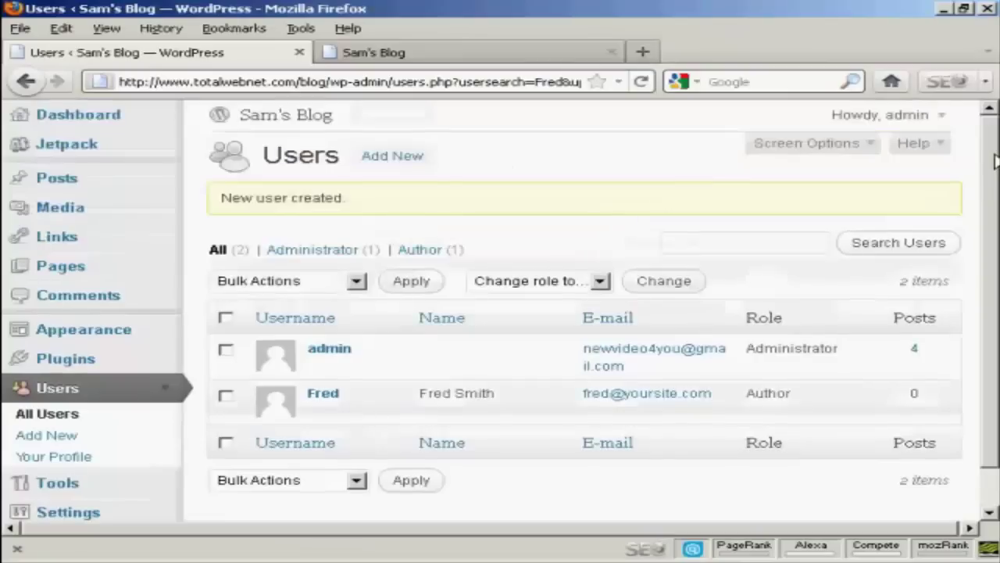
click(942, 121)
click(861, 172)
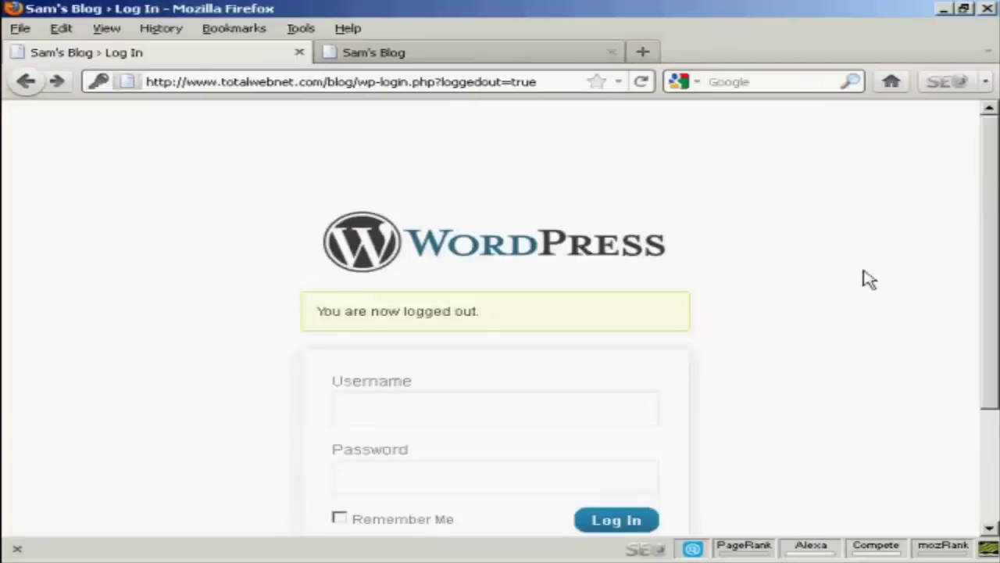
Sign in with the new Author account's username and password.
click(420, 409)
text(Fred)
click(370, 476)
text(****)
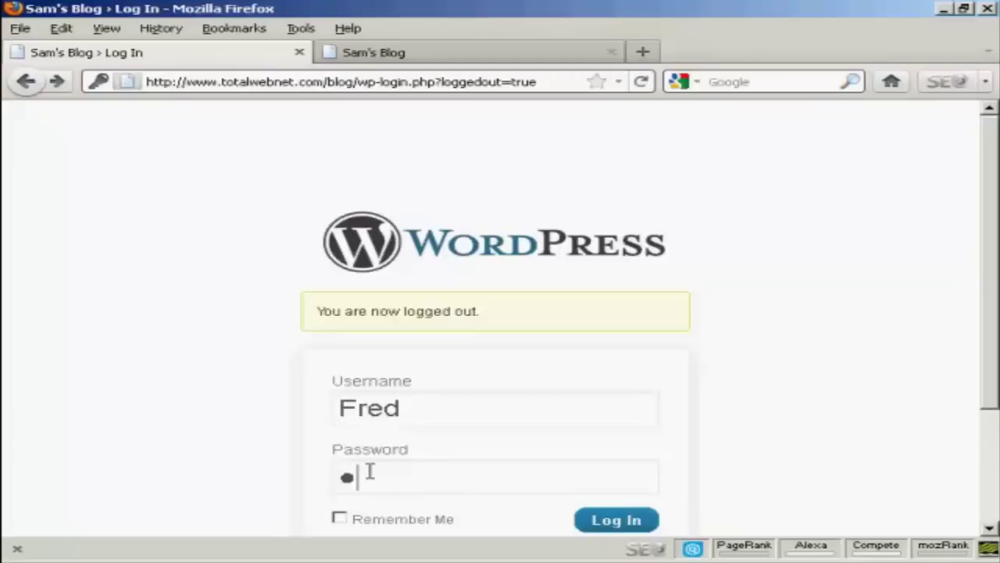
text(****)
click(611, 531)
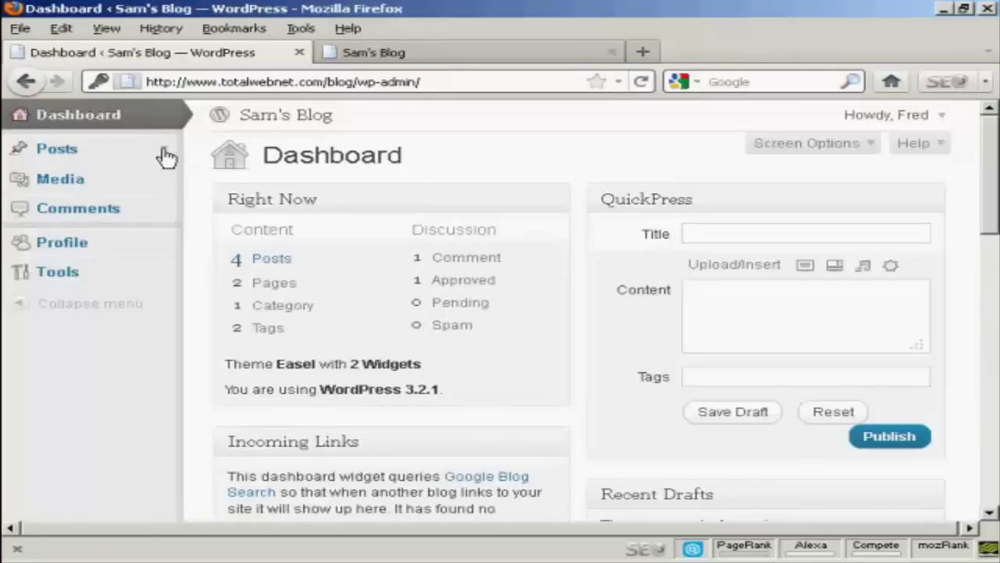
Visit the Author's Posts, Media and Comments sections, ending on the Comments list.
click(165, 152)
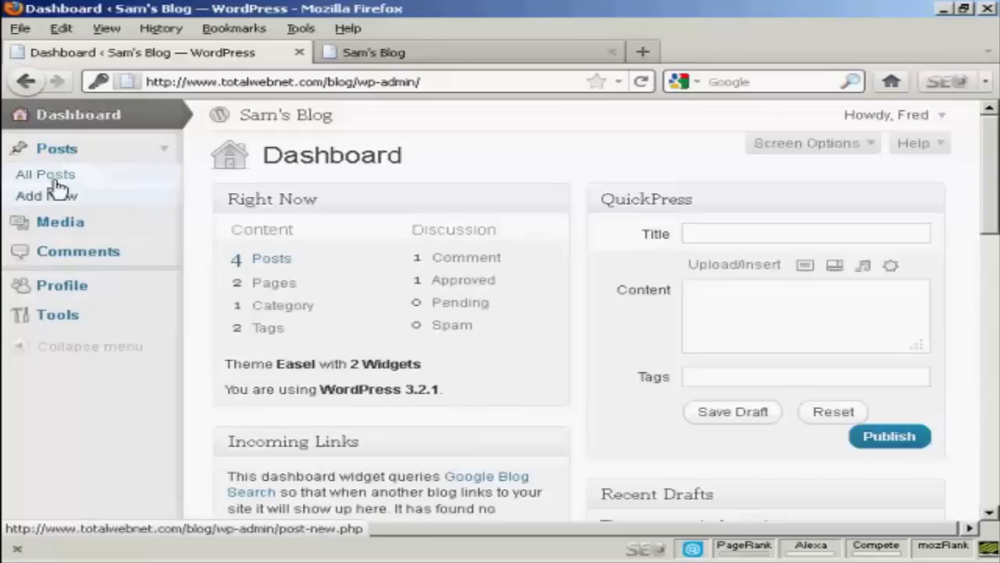
click(78, 229)
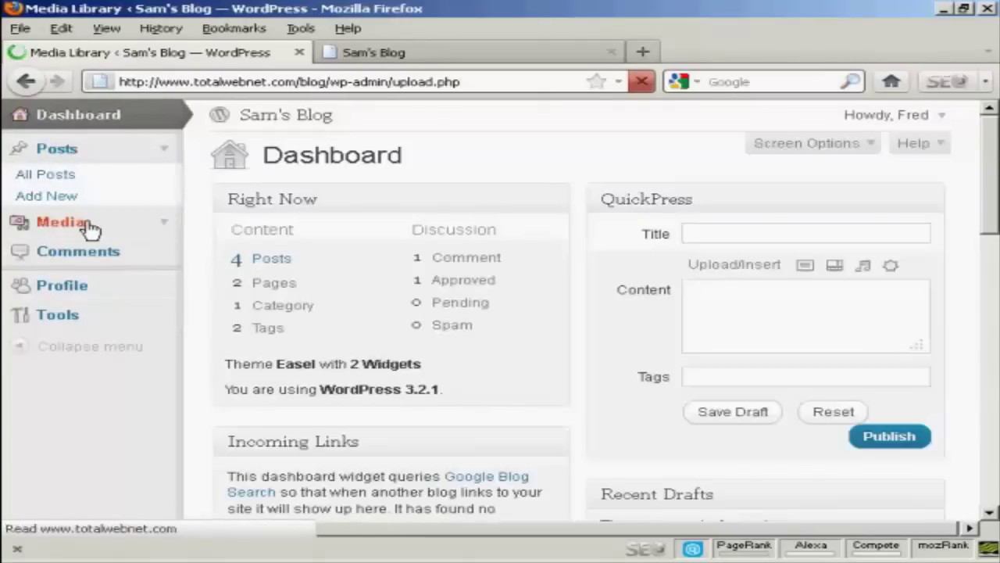
click(102, 300)
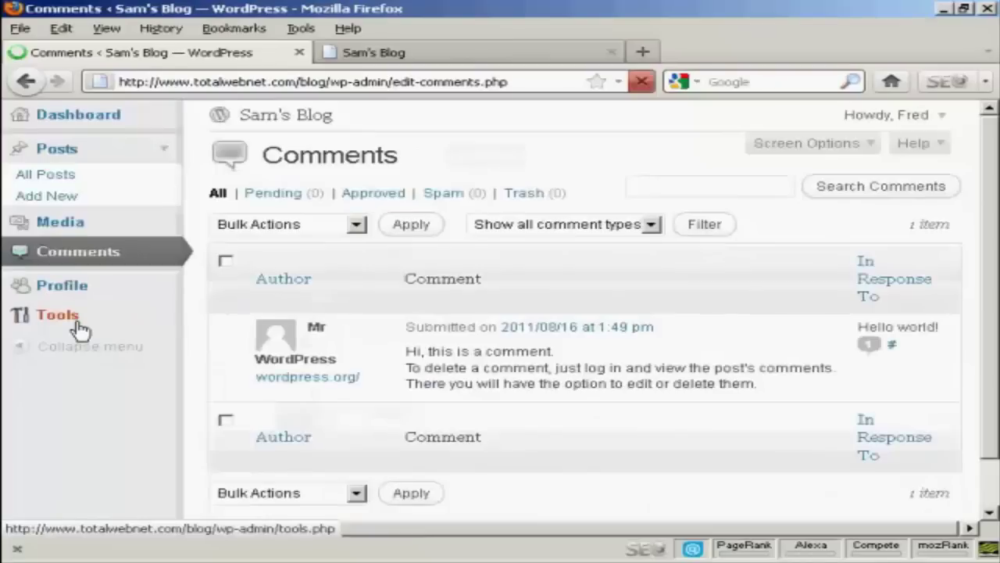
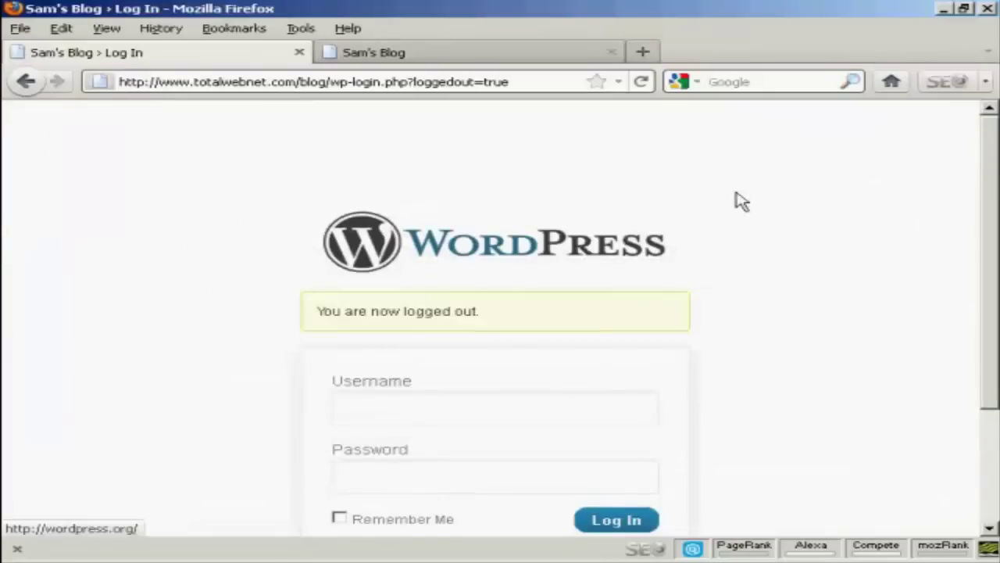
Log in to Sam's Blog with the saved admin username and password.
drag(992, 190, 992, 244)
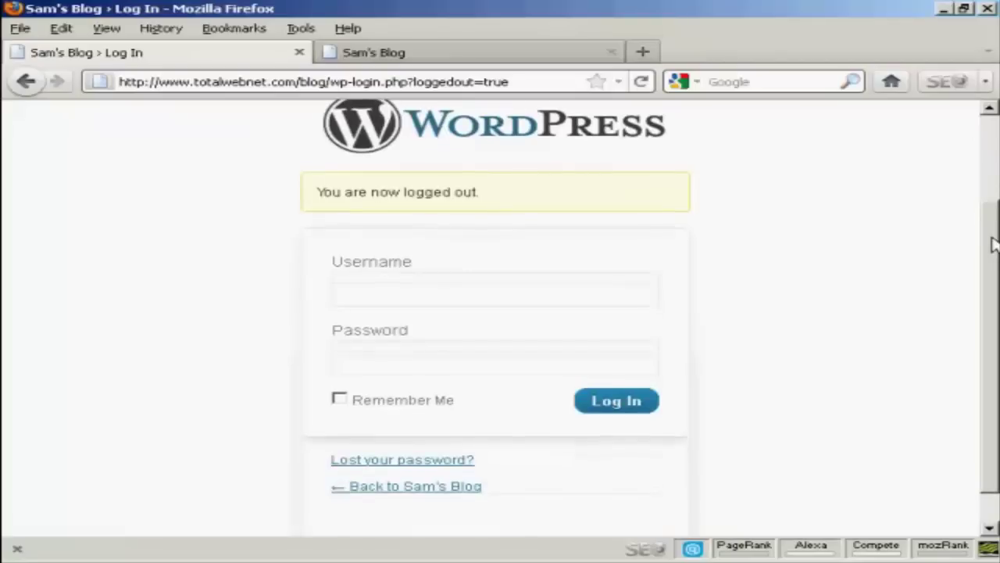
click(363, 297)
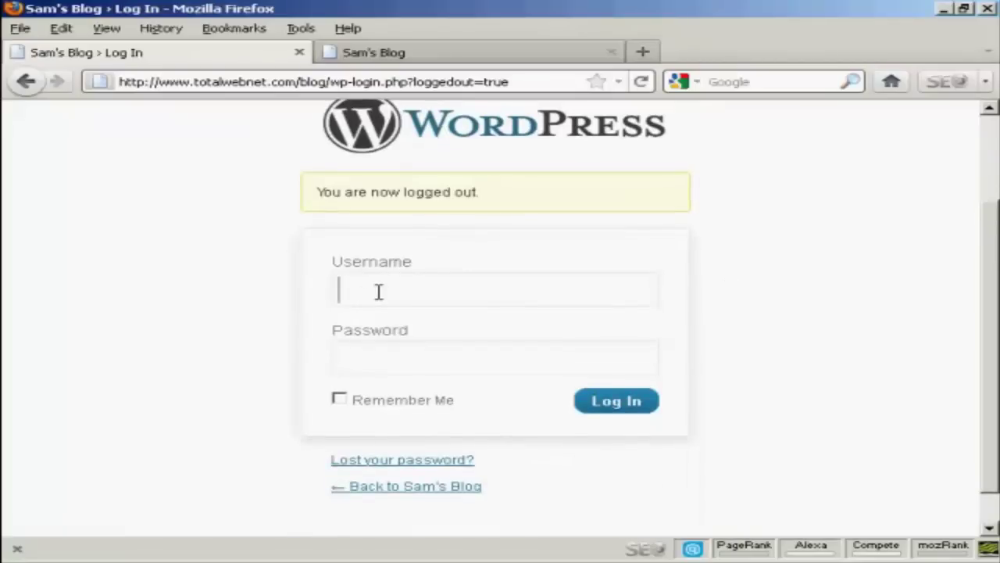
text(Admin)
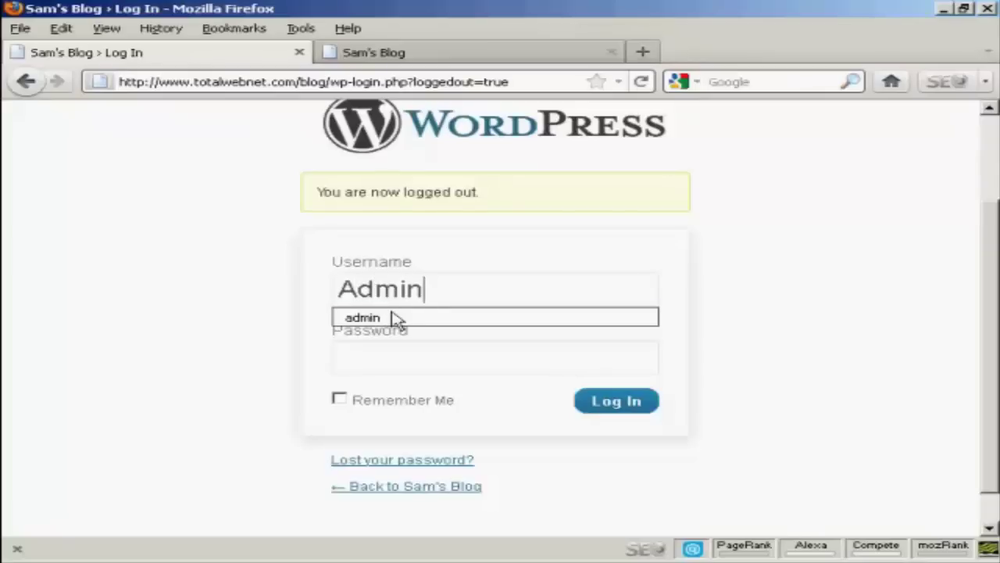
click(395, 318)
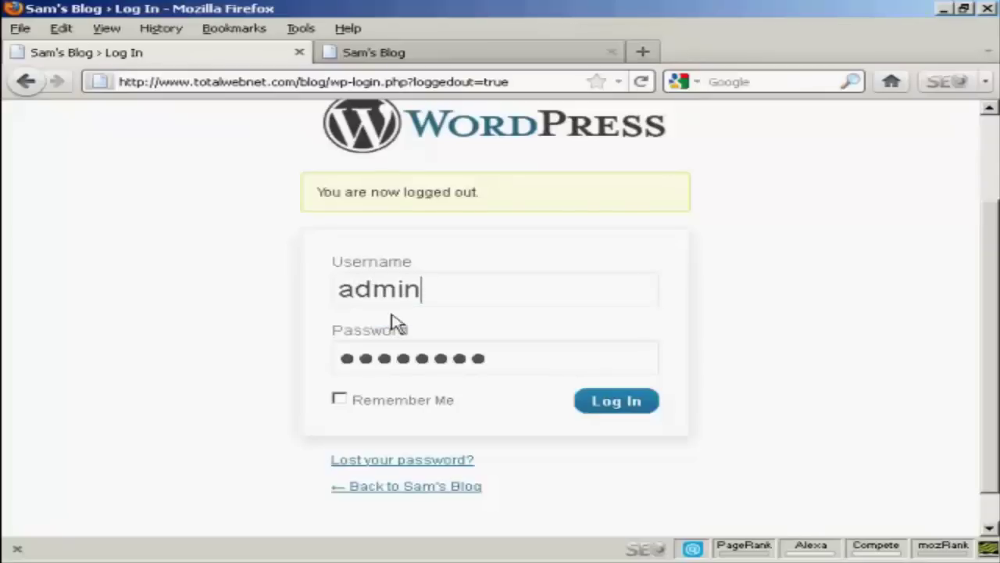
click(630, 405)
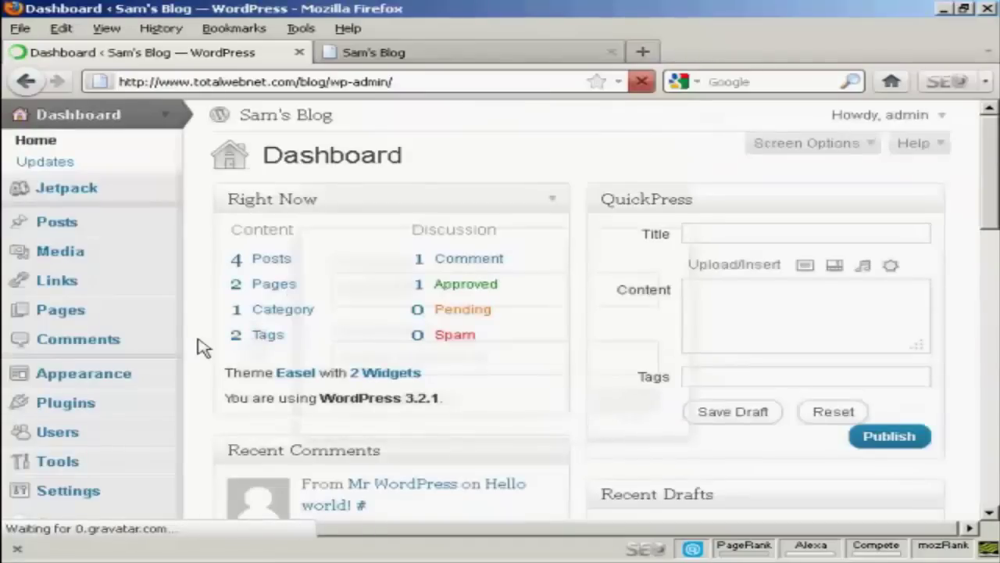
Go to Users and bring up the Add New User form.
scroll(411, 320, down, 4)
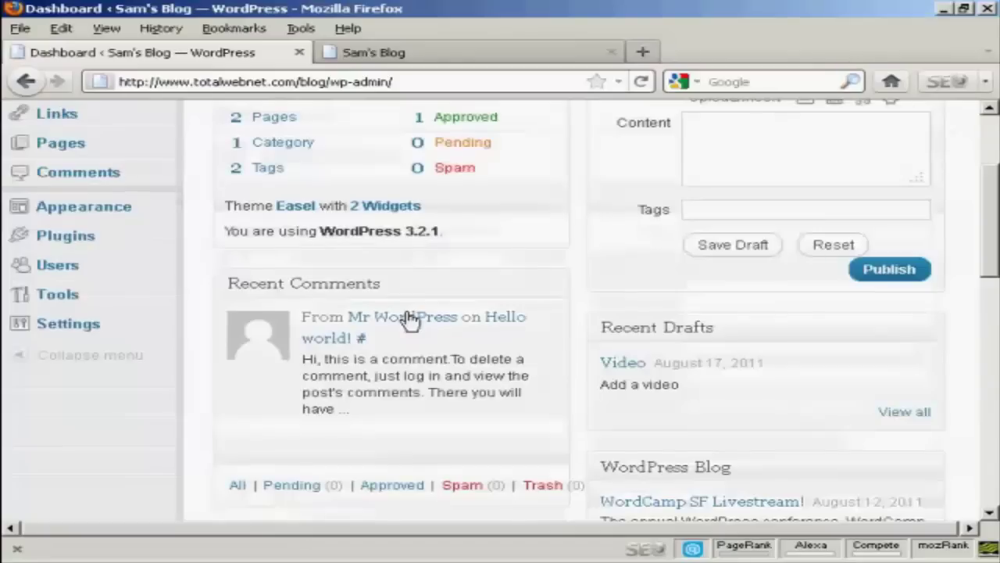
click(60, 274)
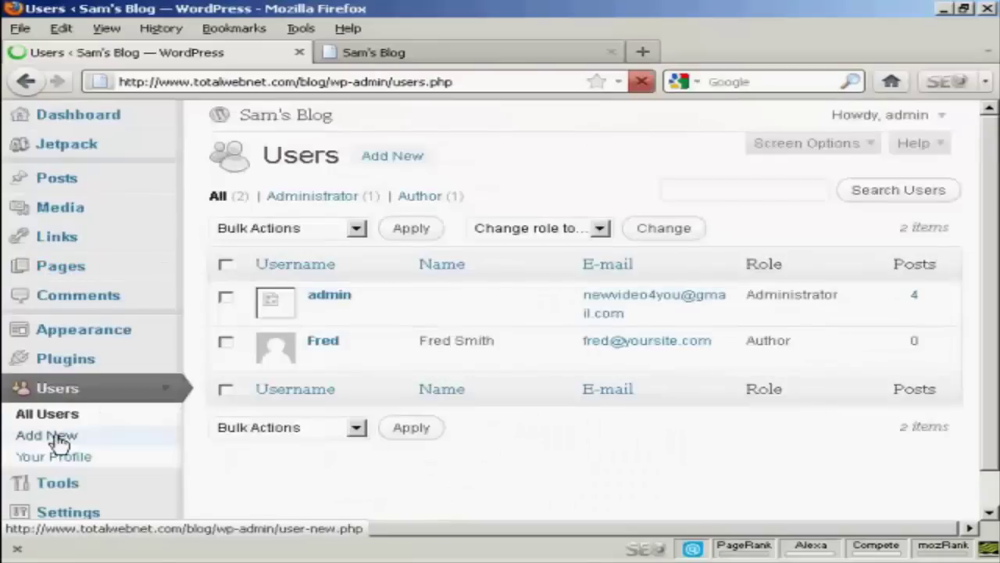
click(60, 441)
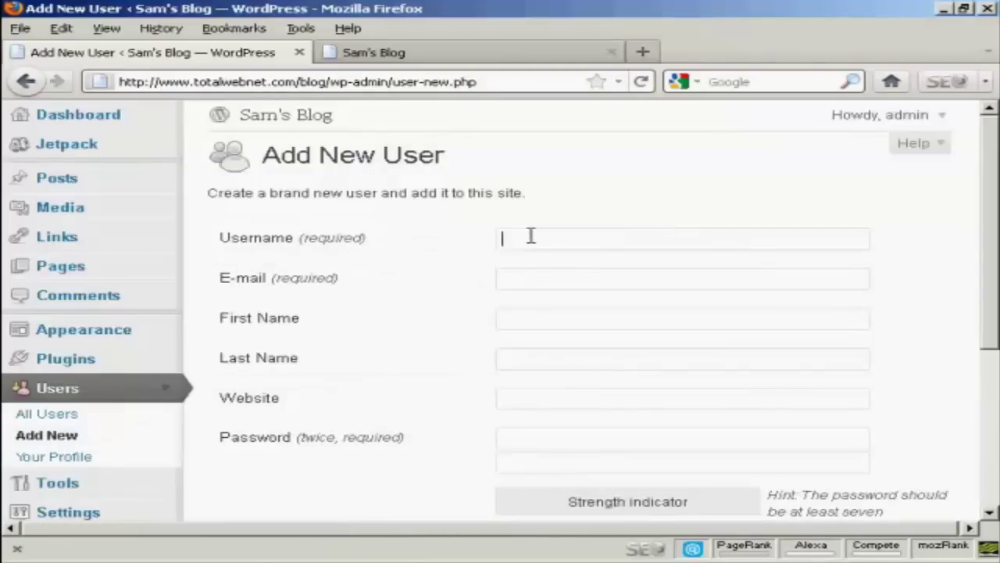
Add a Subscriber user with a username, an e-mail address and a password entered twice.
text(Jane)
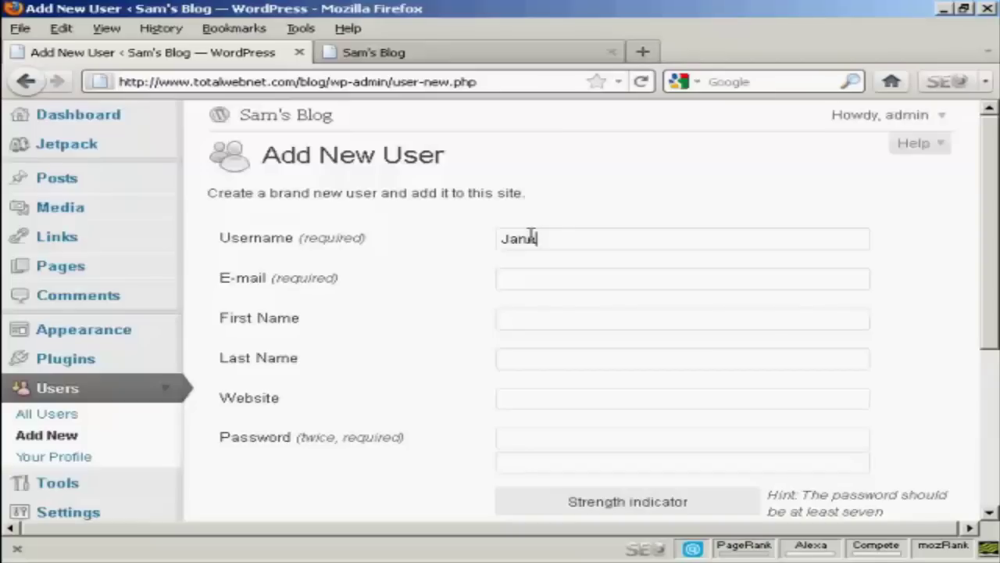
click(518, 271)
text(jane@yoursite.co)
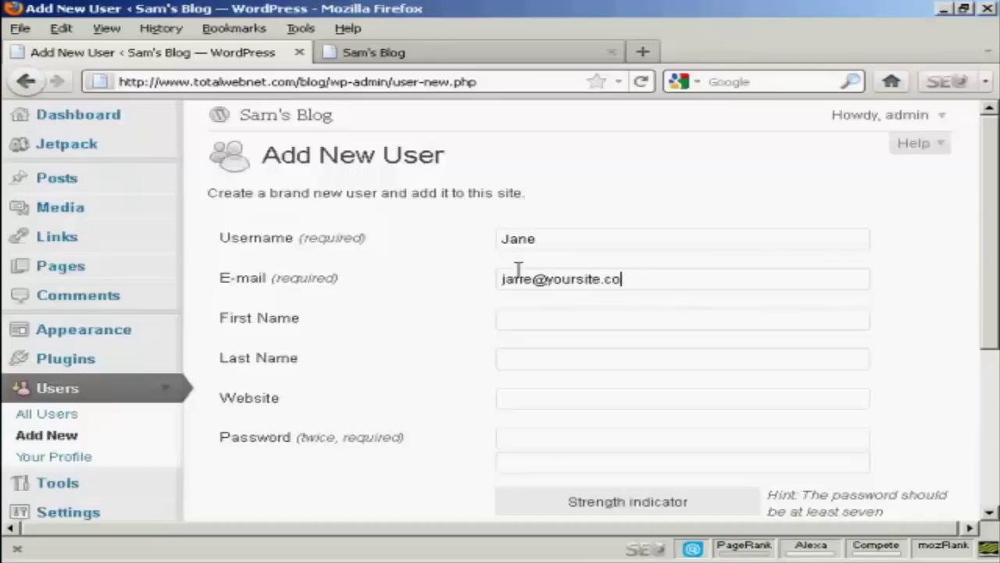
text(m)
scroll(995, 222, down, 3)
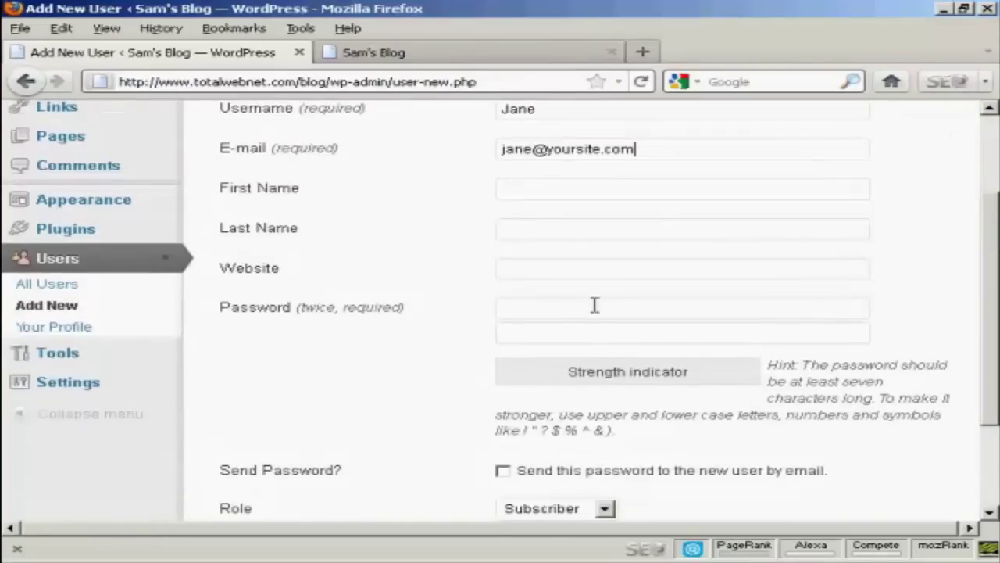
click(551, 307)
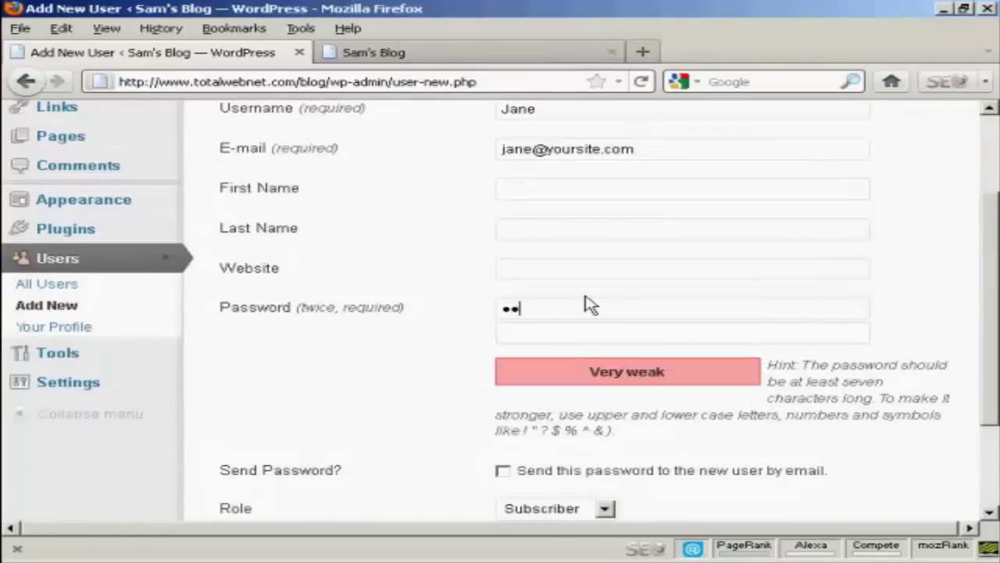
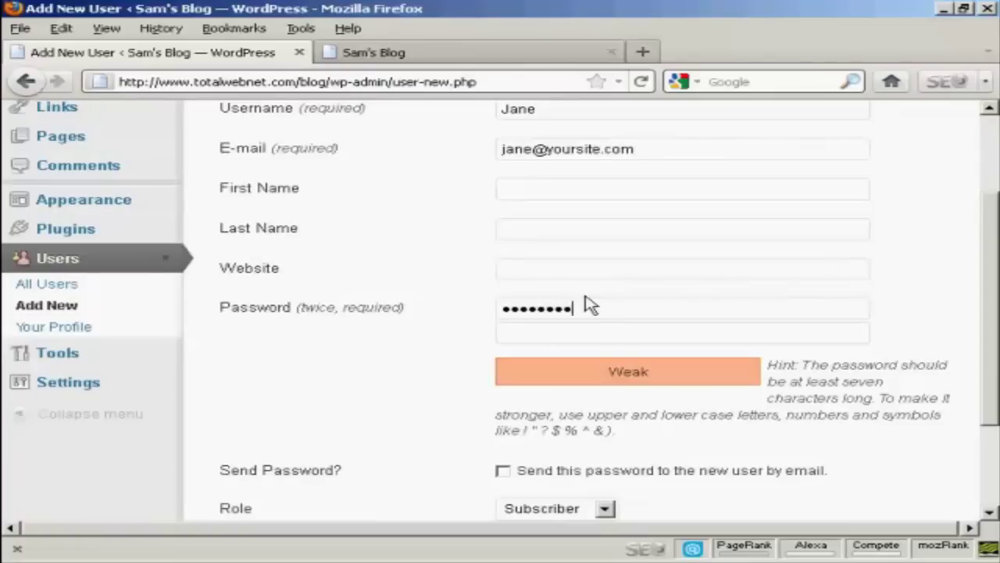
click(526, 334)
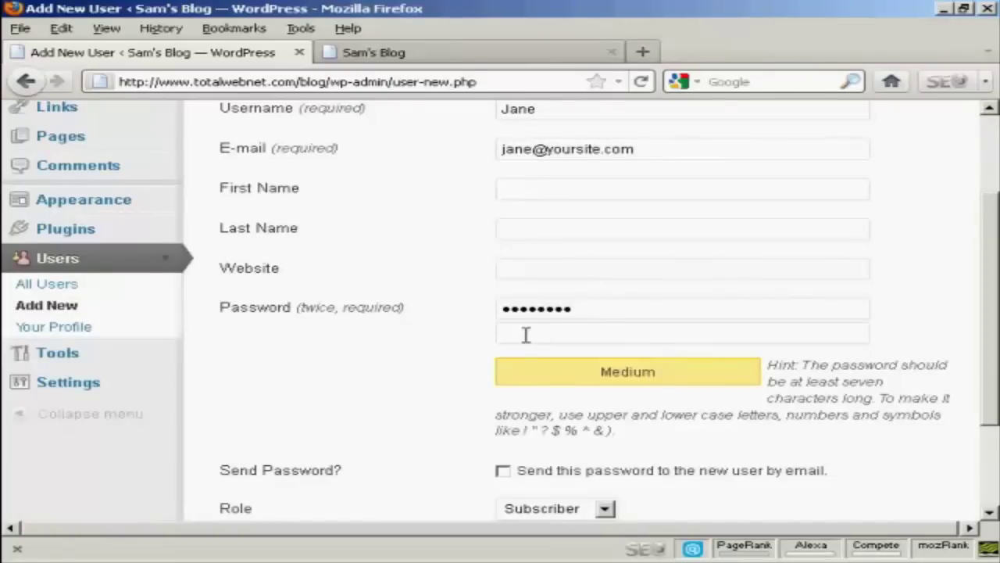
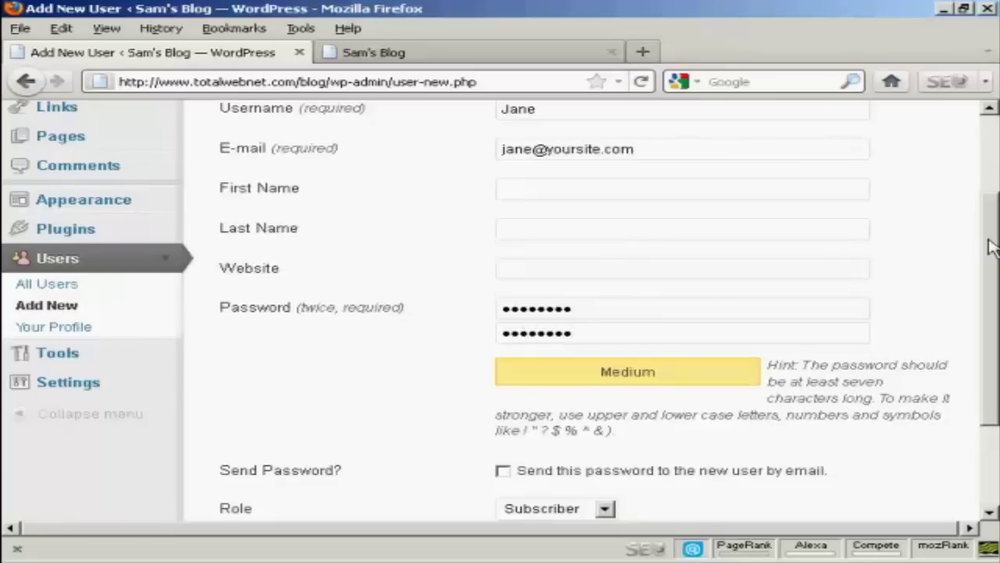
drag(991, 247, 991, 336)
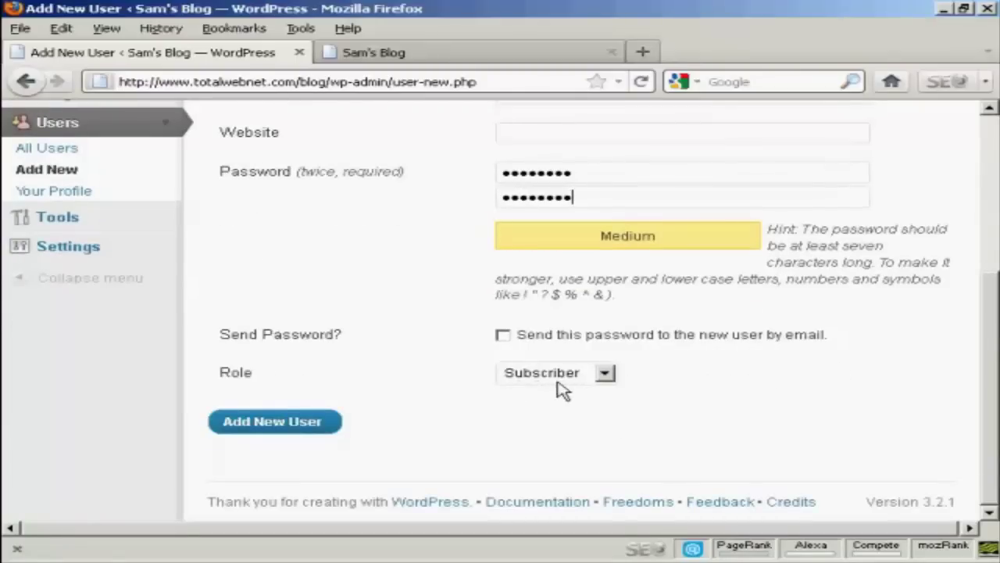
click(280, 430)
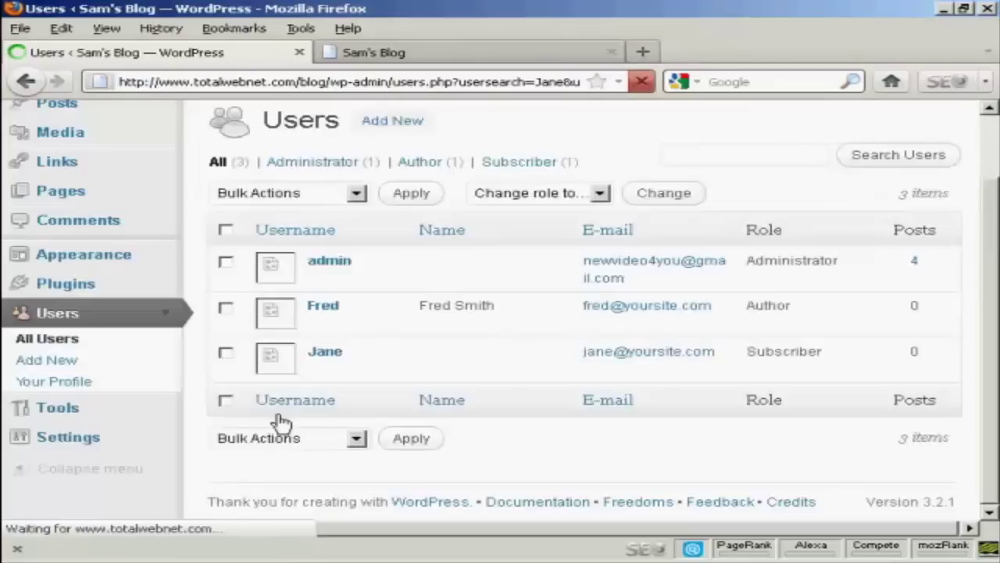
Log out through the 'Howdy, admin' account menu at the top right.
mouse_move(333, 371)
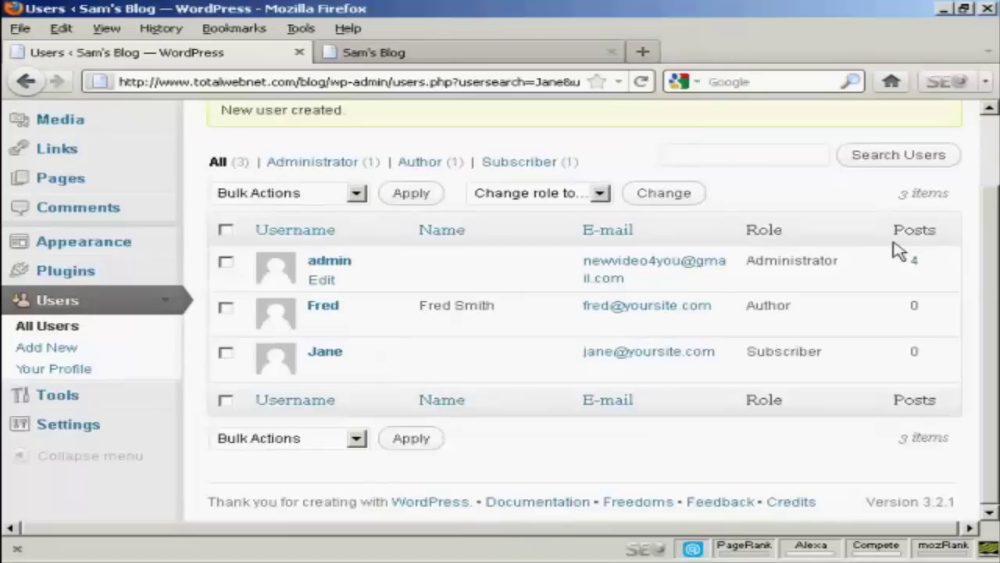
scroll(989, 270, up, 2)
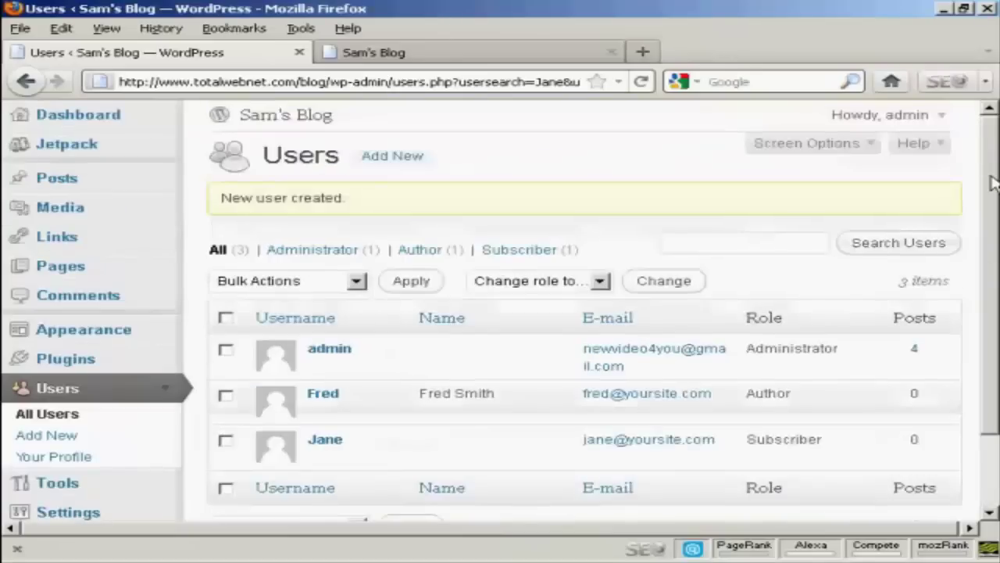
click(941, 118)
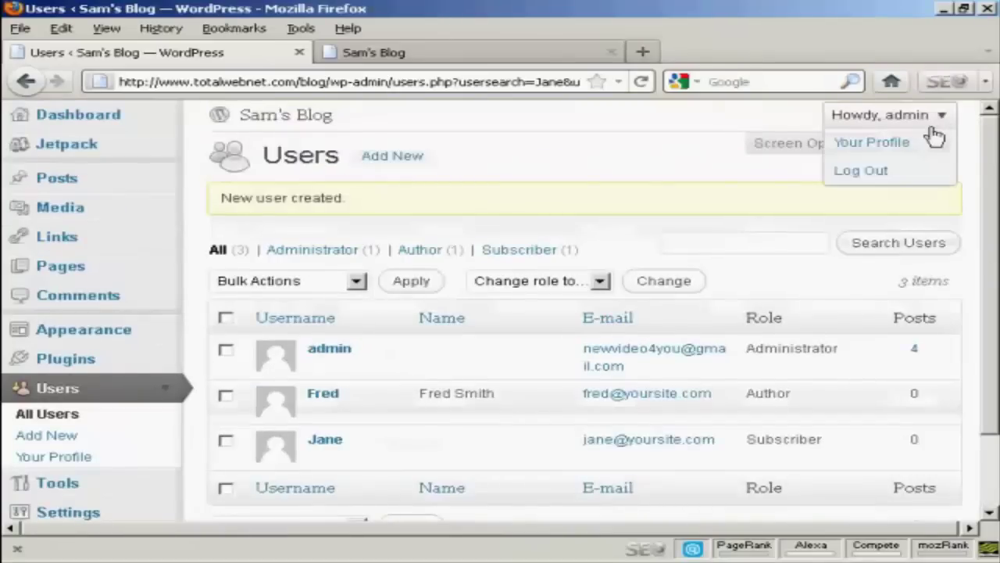
click(862, 171)
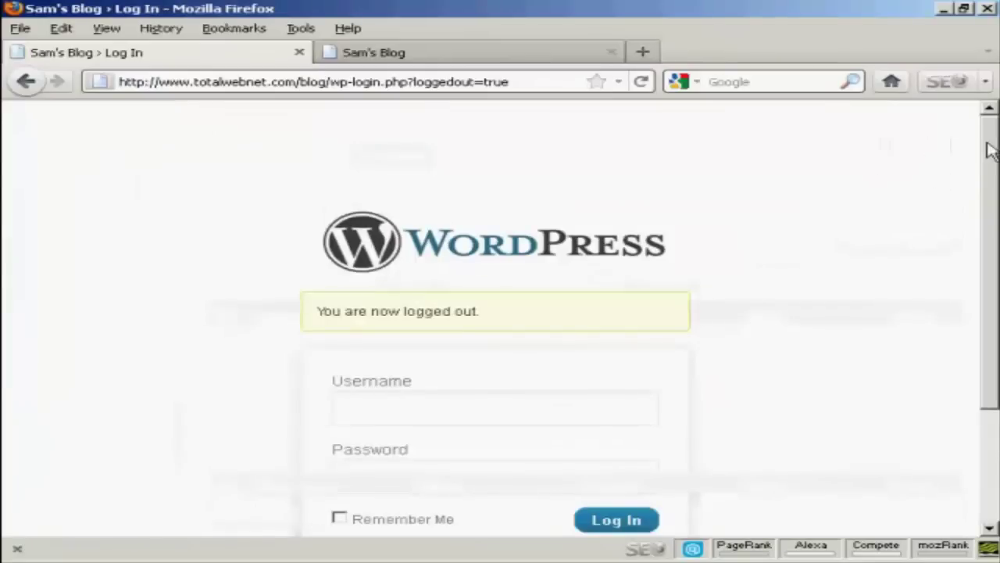
scroll(989, 153, down, 2)
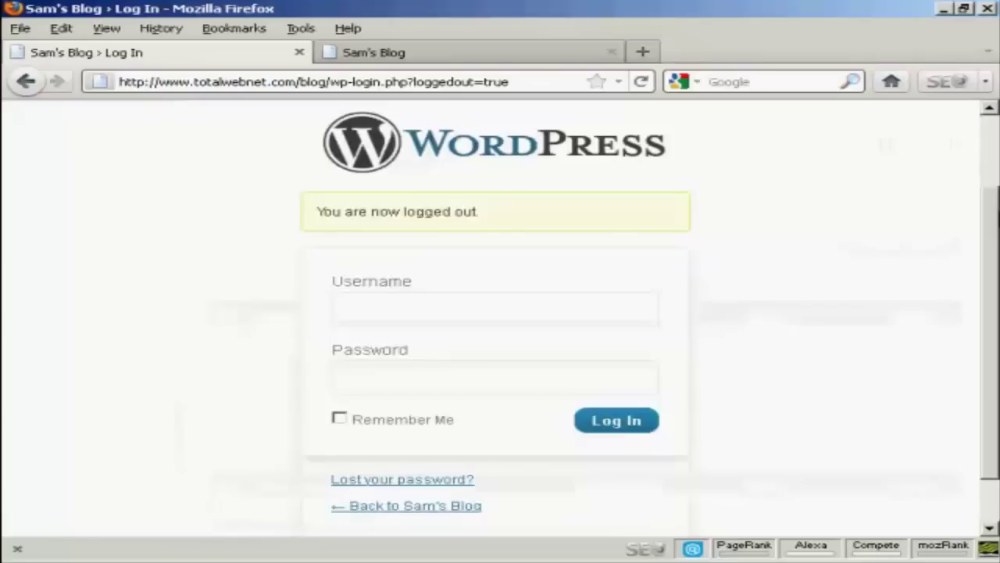
click(386, 309)
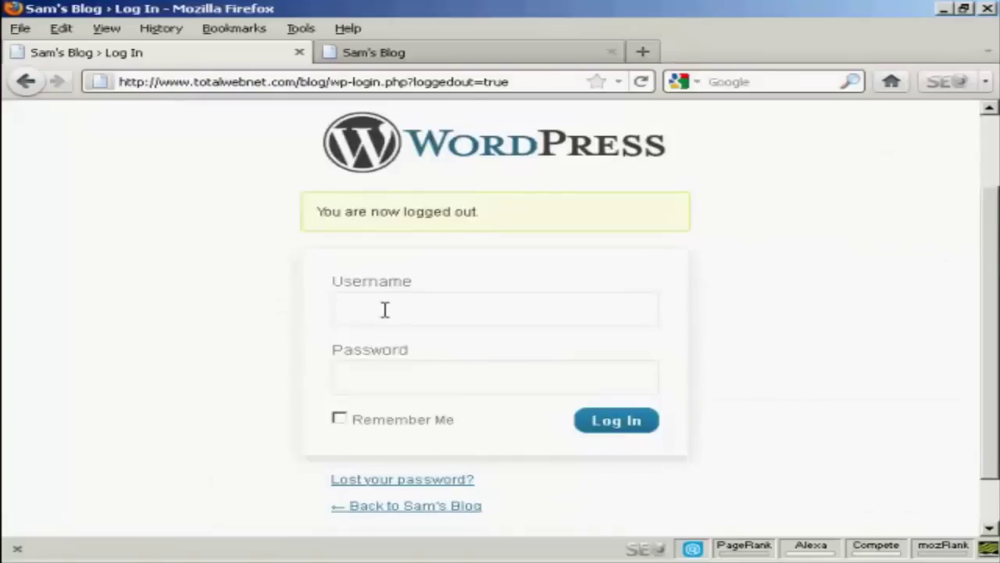
text(jane)
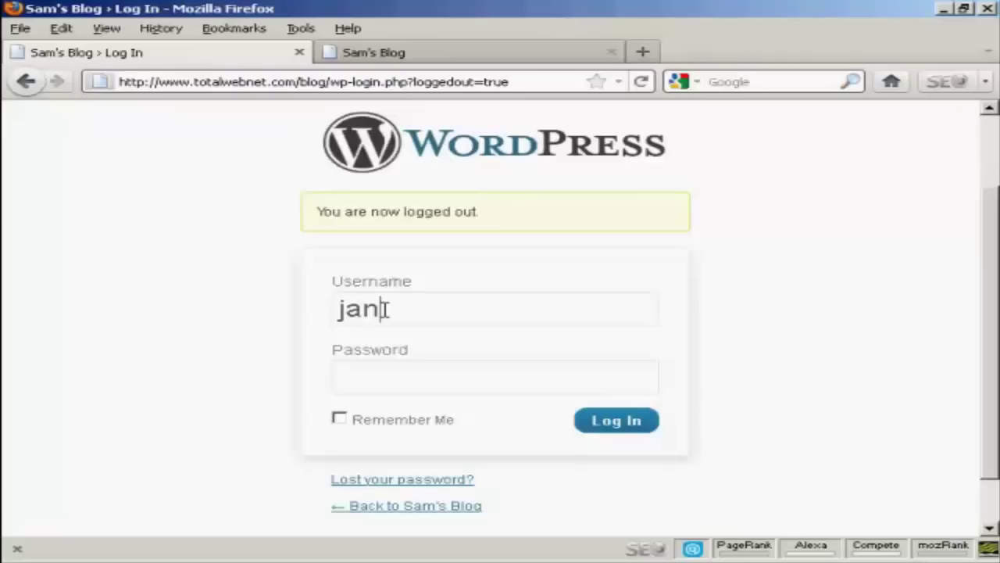
click(380, 377)
text(******)
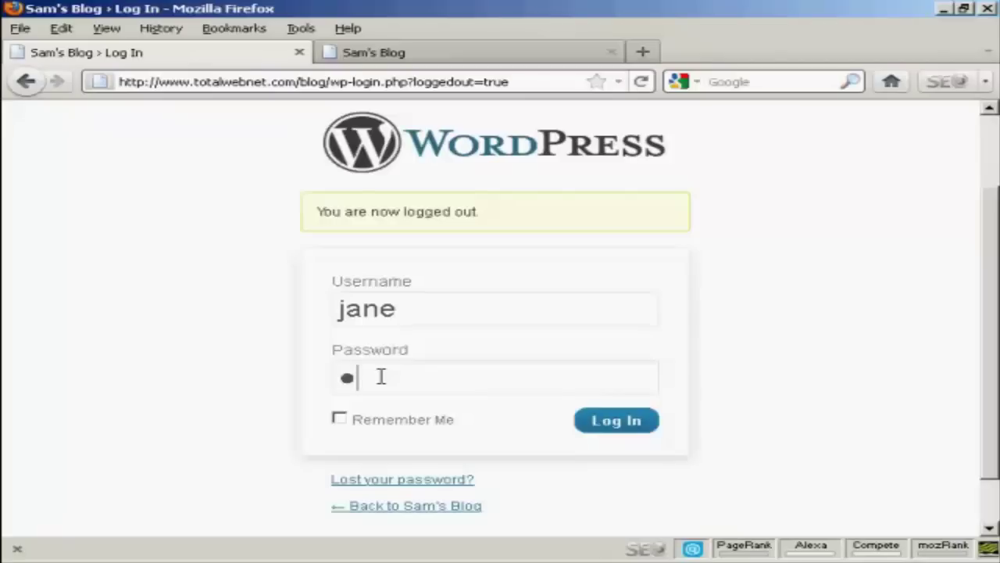
text(**)
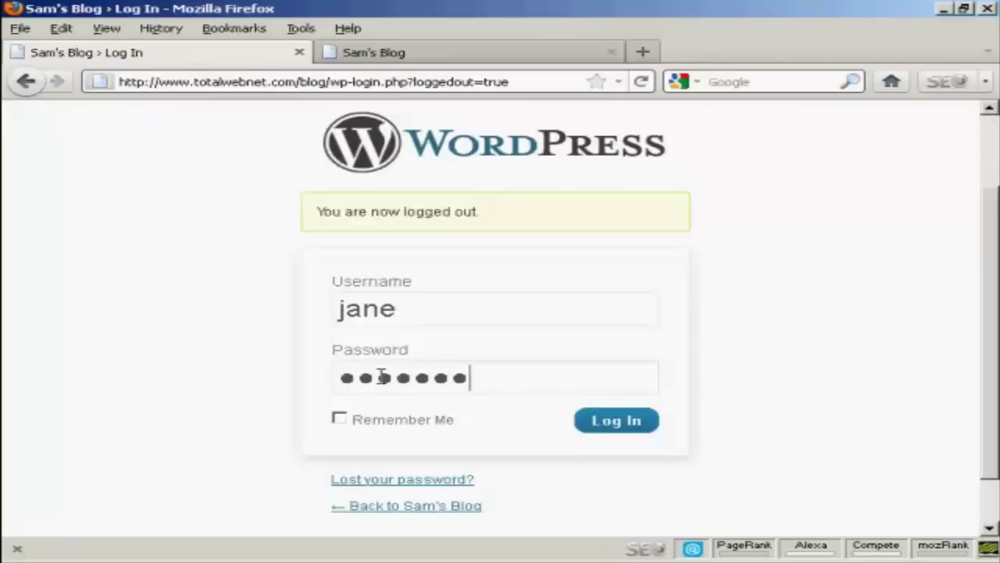
click(617, 421)
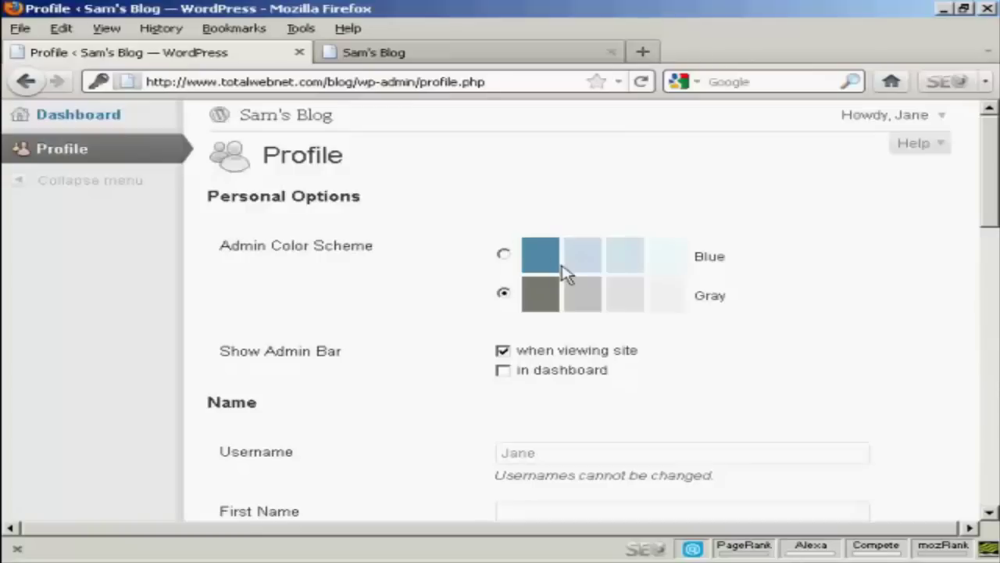
drag(991, 147, 996, 108)
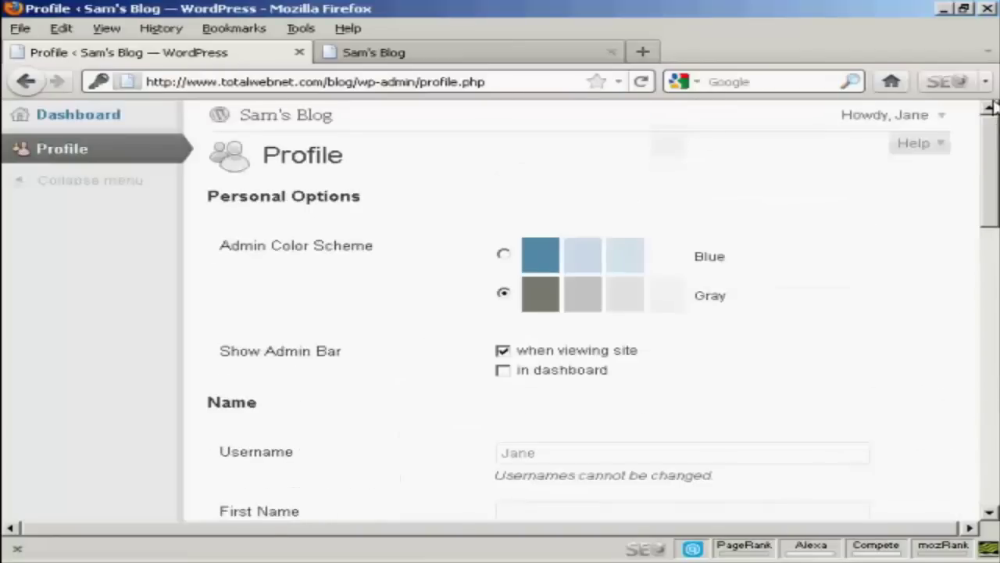
click(943, 119)
click(864, 180)
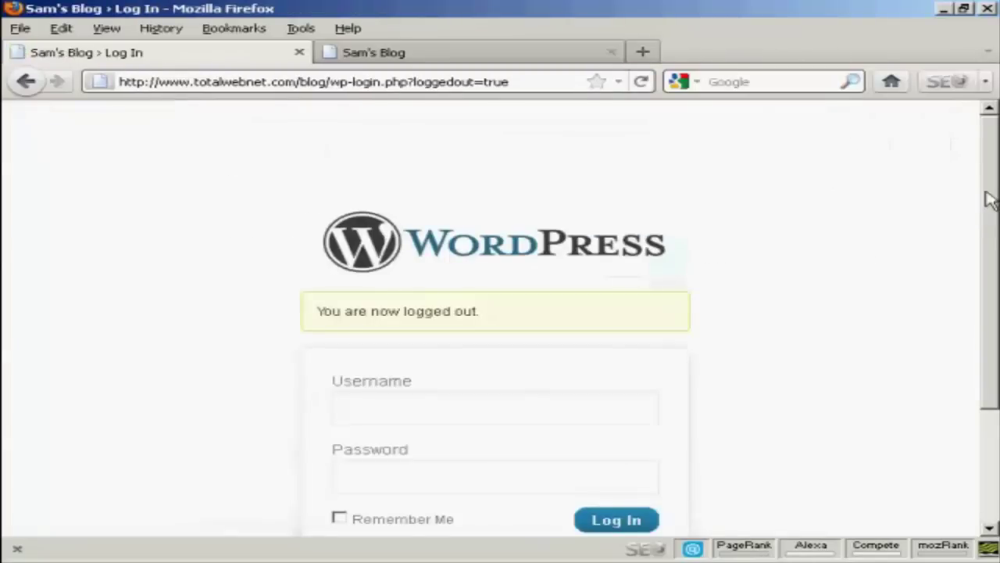
Log in as admin using the autocompleted 'admin' login.
drag(990, 195, 991, 263)
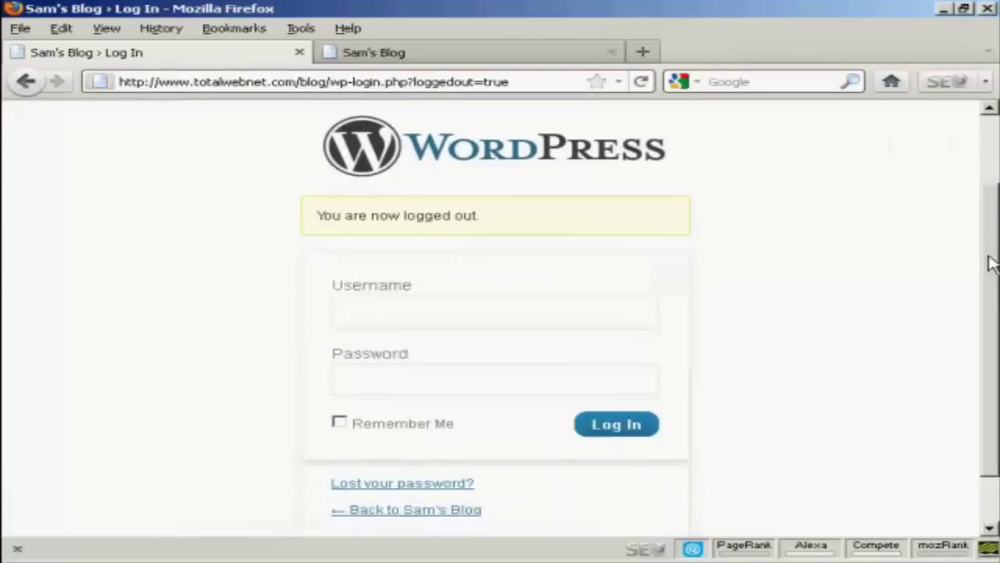
click(394, 310)
text(a)
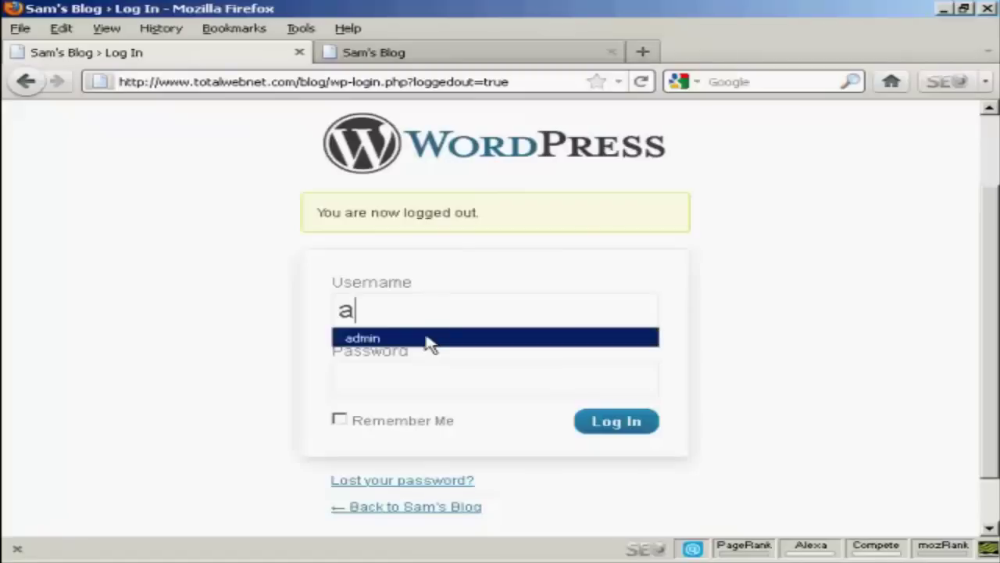
click(429, 337)
click(618, 429)
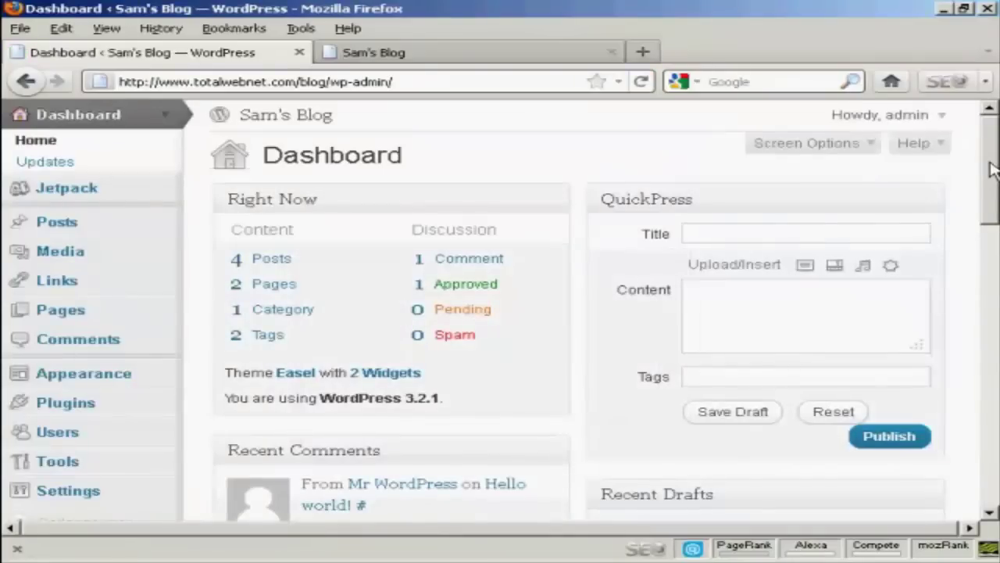
Display the Users list with its three accounts.
scroll(991, 184, down, 3)
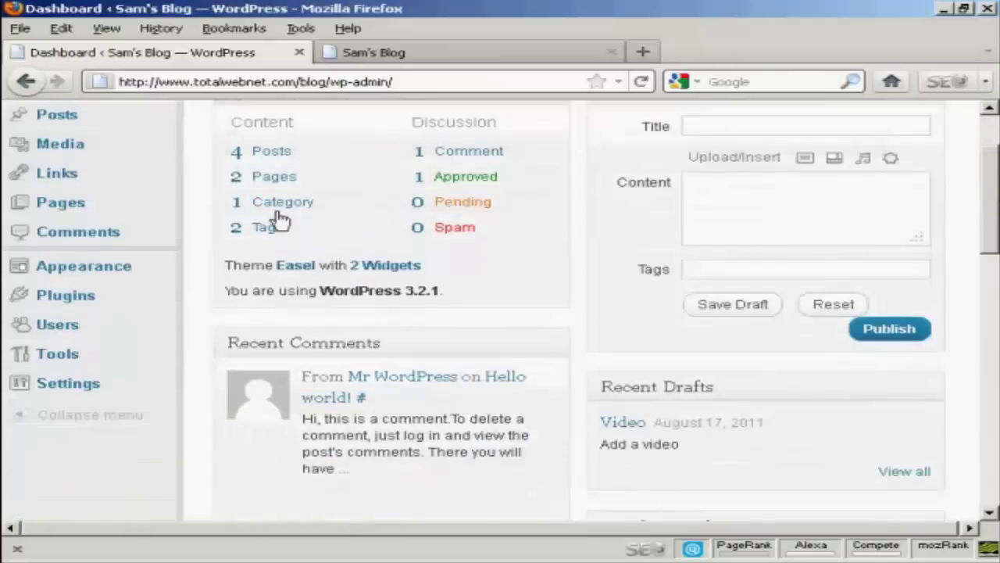
click(70, 329)
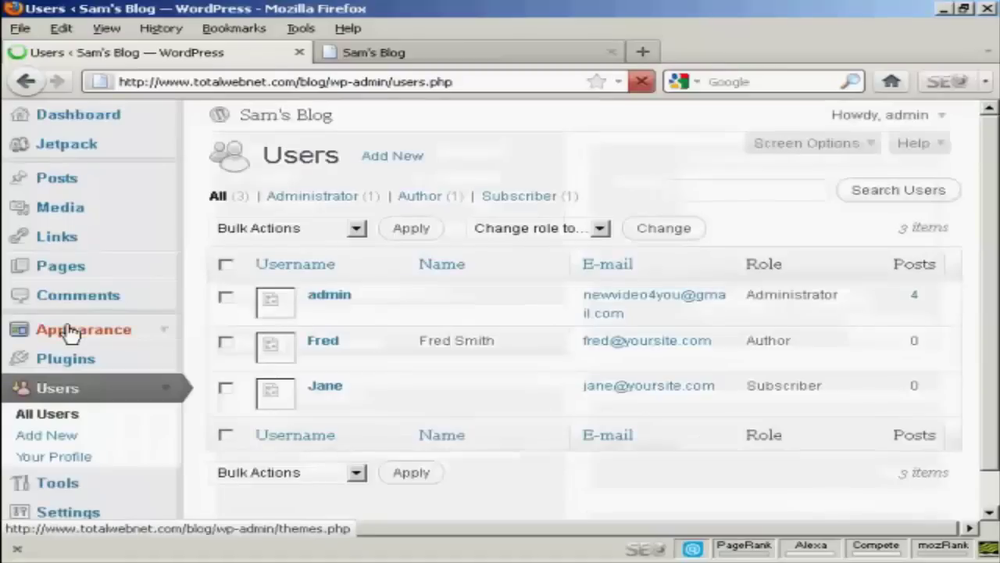
mouse_move(332, 338)
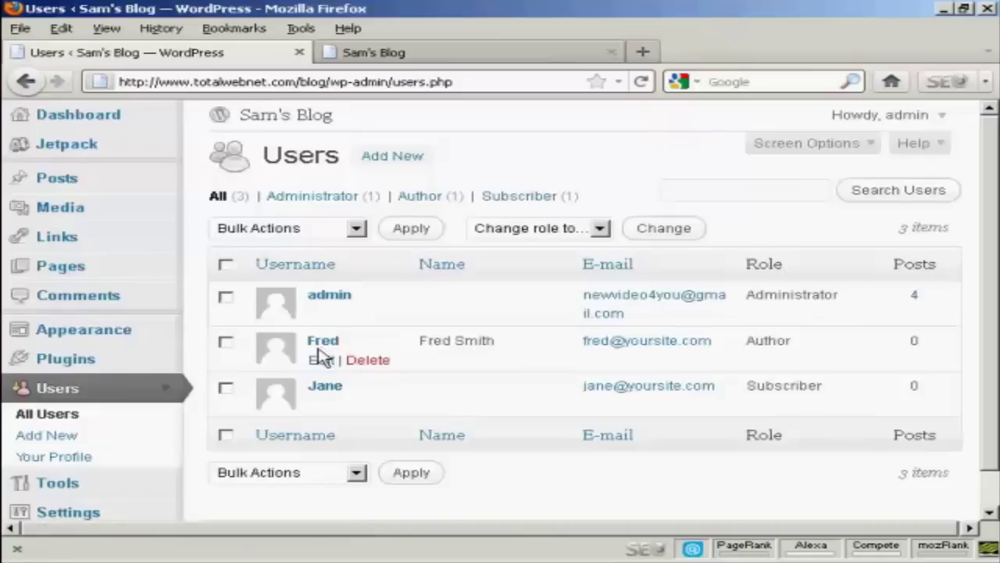
Delete the Author account (user ID #2) along with all its posts and links.
click(374, 361)
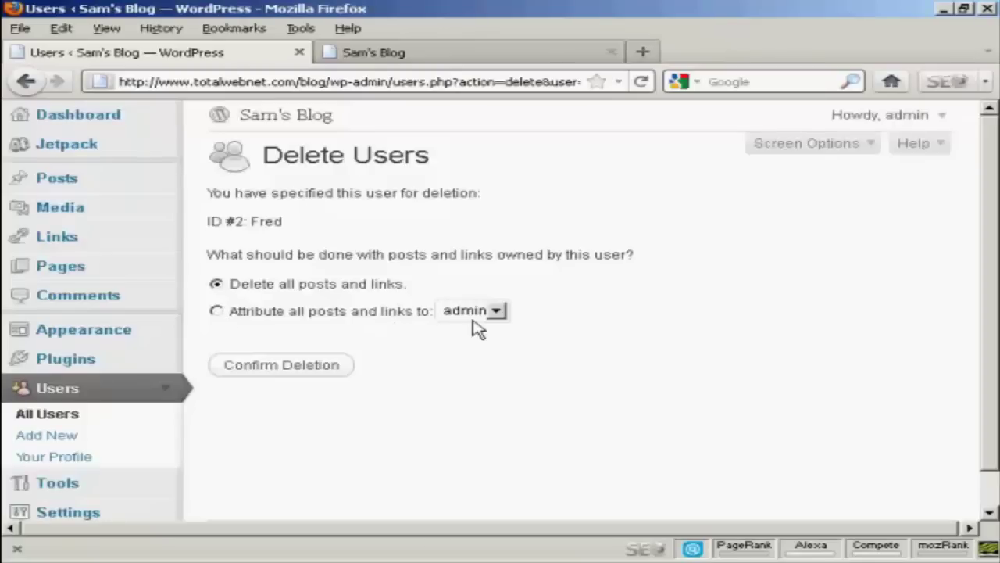
click(499, 313)
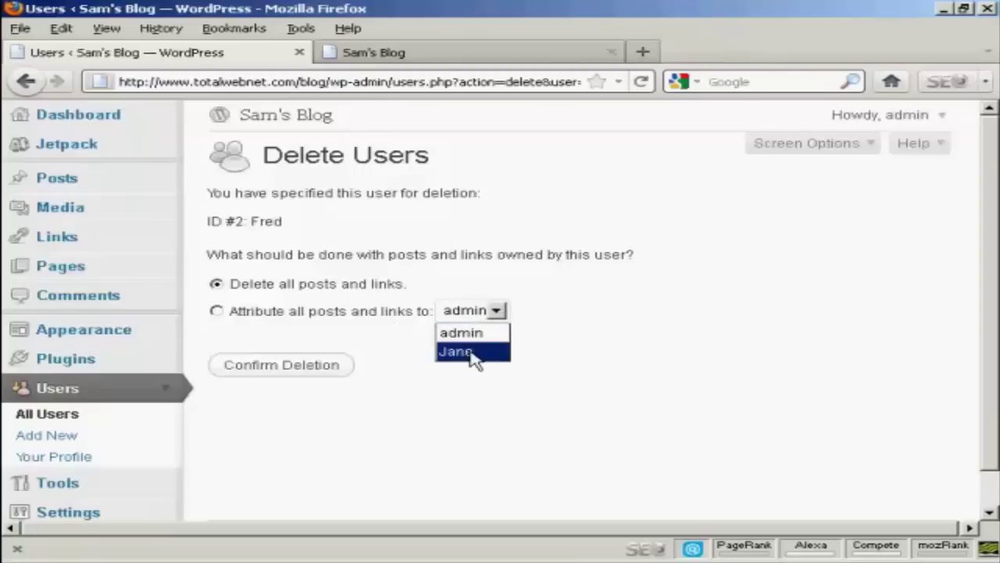
click(543, 296)
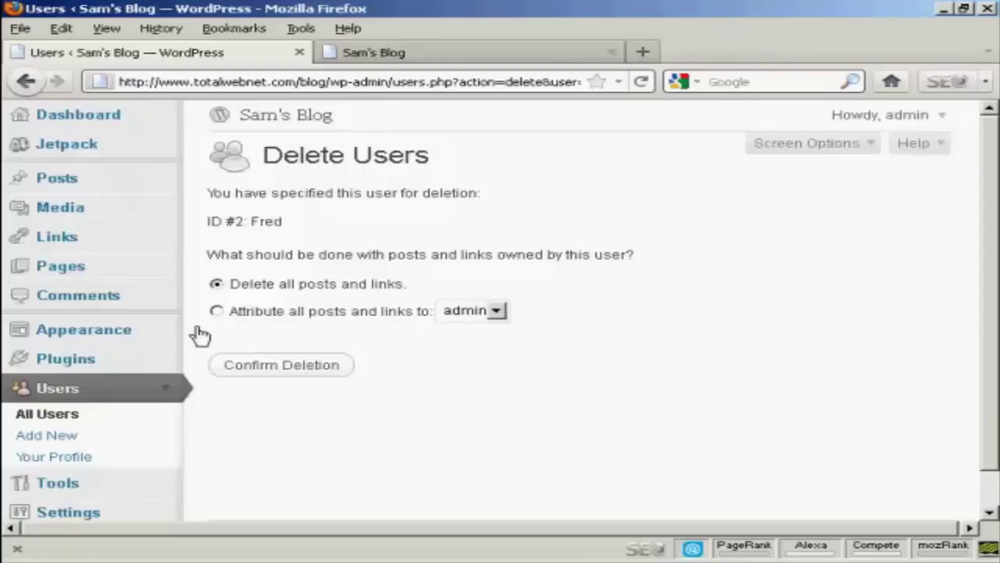
click(289, 373)
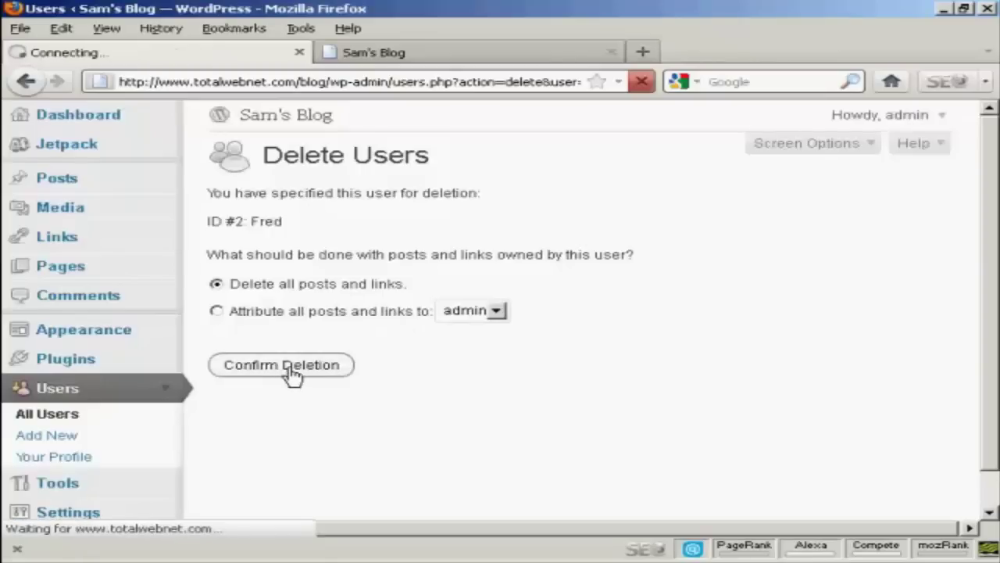